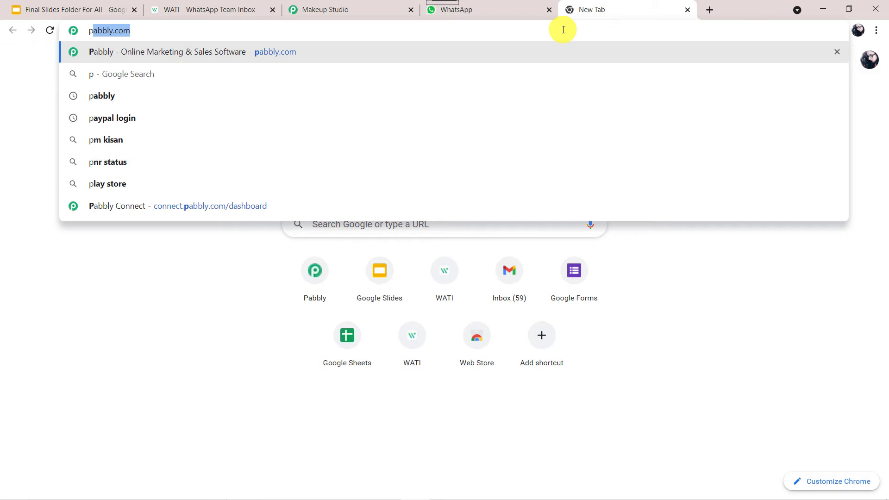
- Go to pabbly.com, open the Connect product page and sign in to reach the All Apps page
text(bbly)
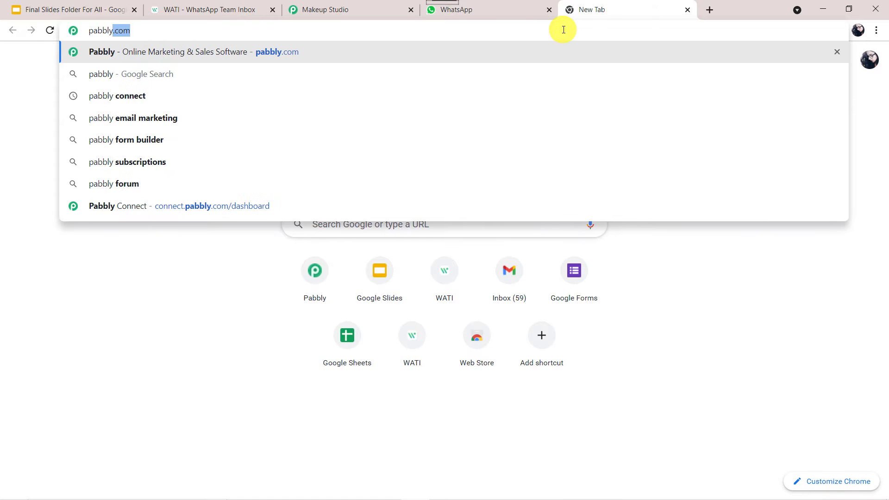
text(.com)
key(Return)
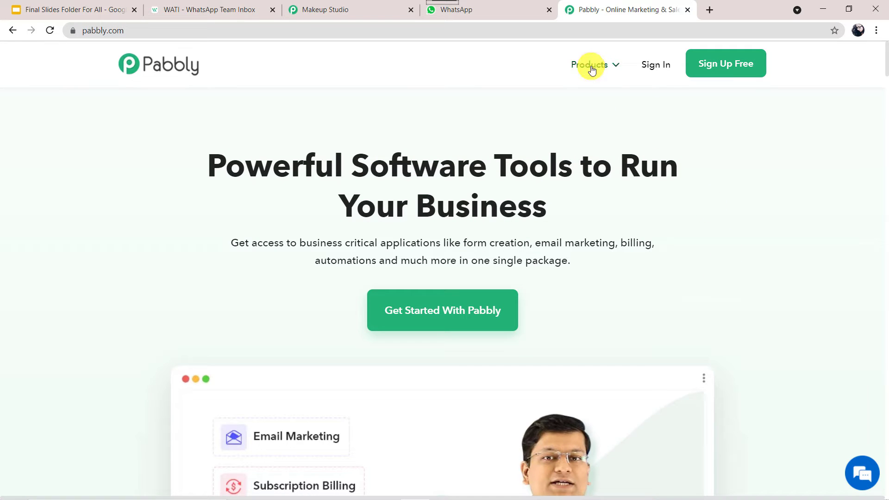
mouse_move(592, 68)
click(343, 220)
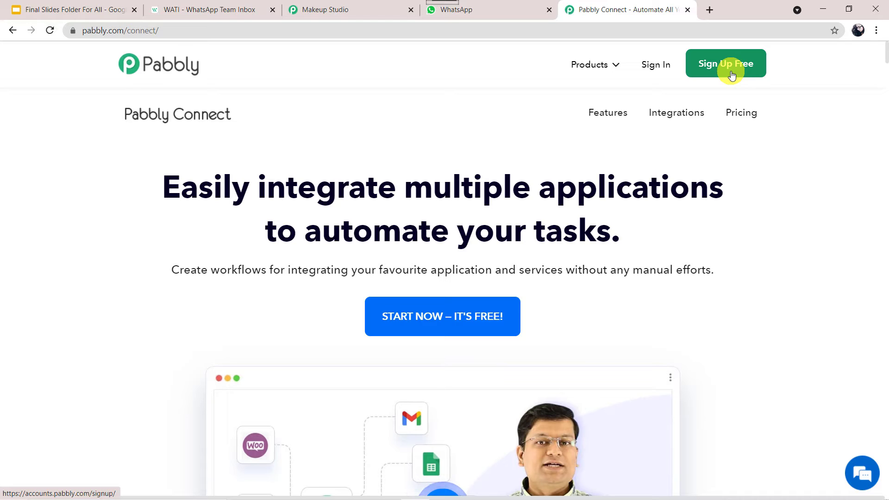
click(658, 67)
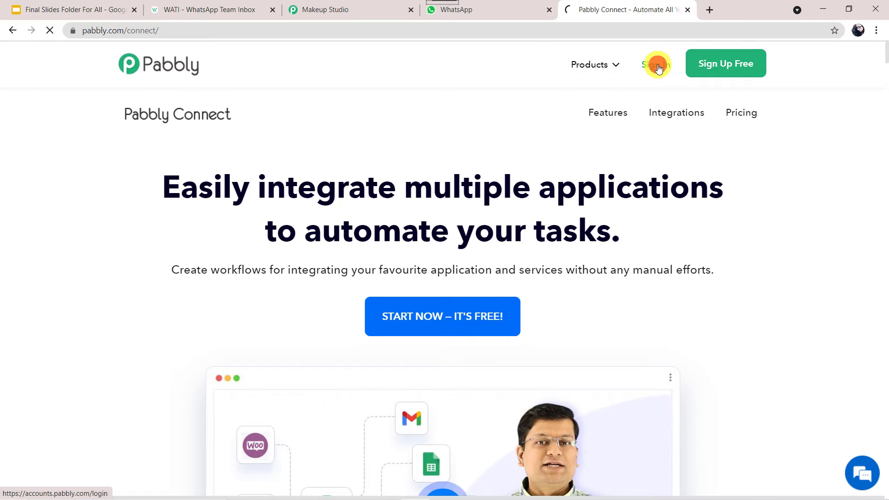
scroll(381, 121, down, 3)
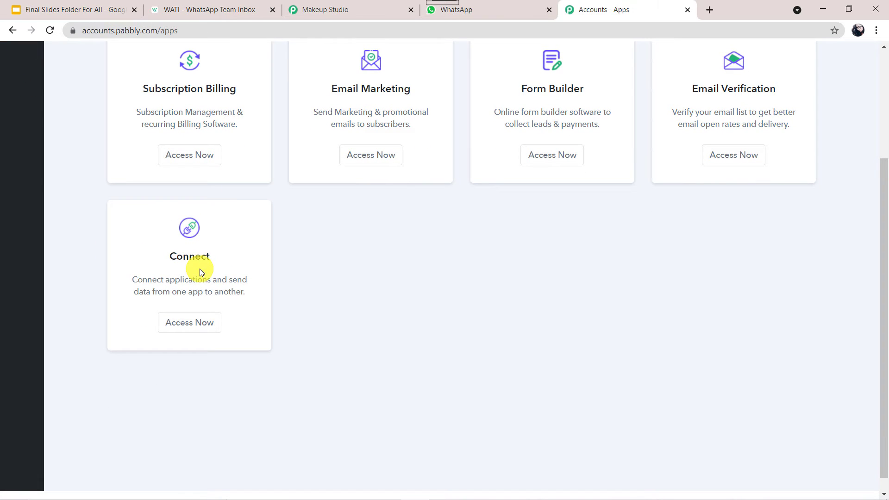
- Open Pabbly Connect and create a workflow named 'Pabbly Form Builder to WhatsApp'
click(188, 324)
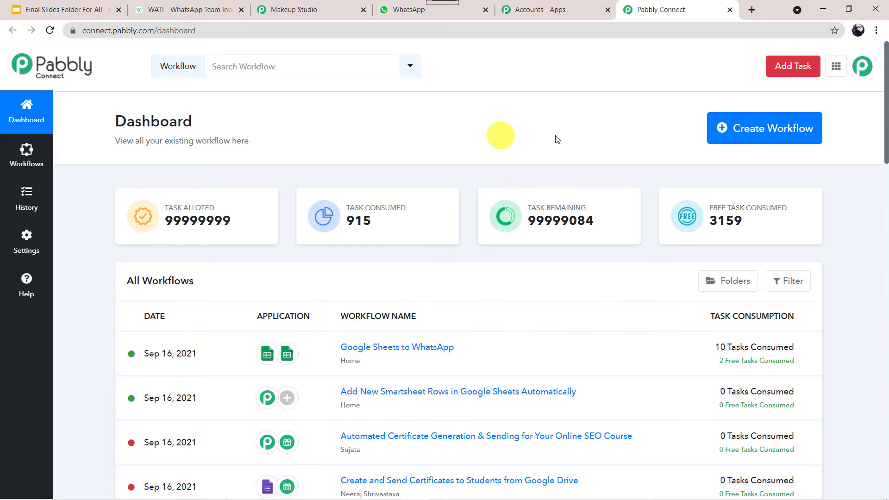
click(755, 132)
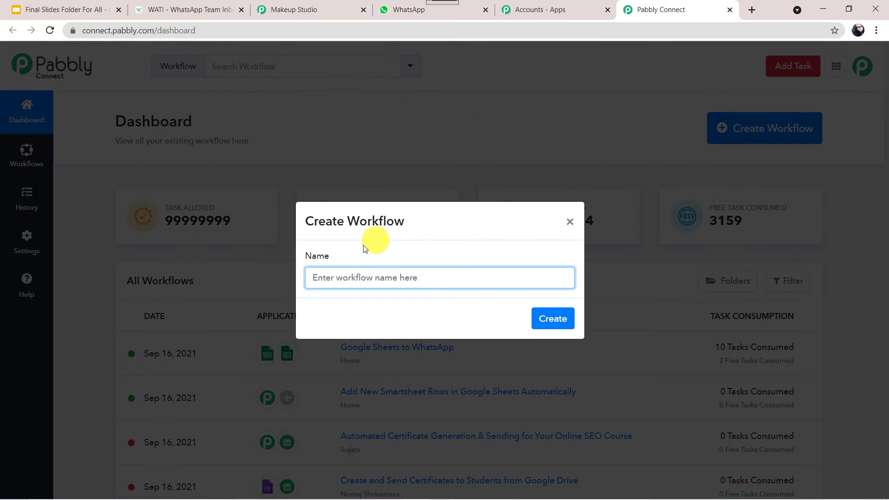
click(361, 278)
text(Pabbly Form Builder to WhatsApp)
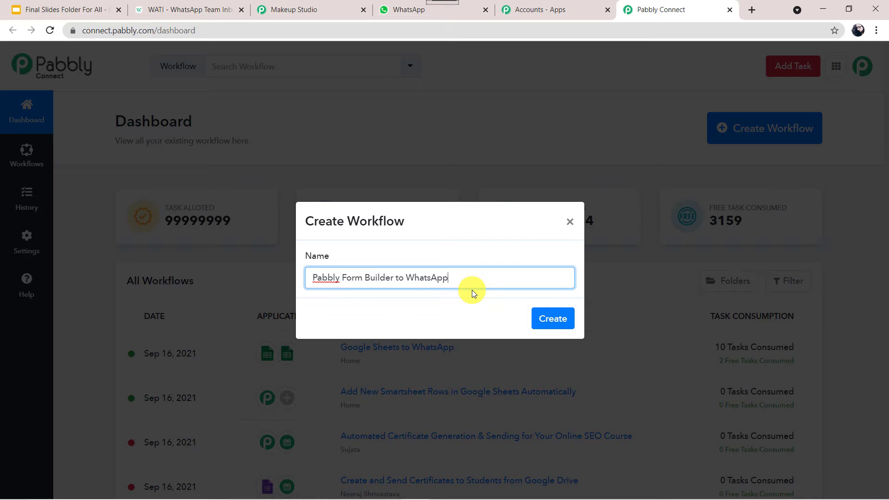
click(544, 321)
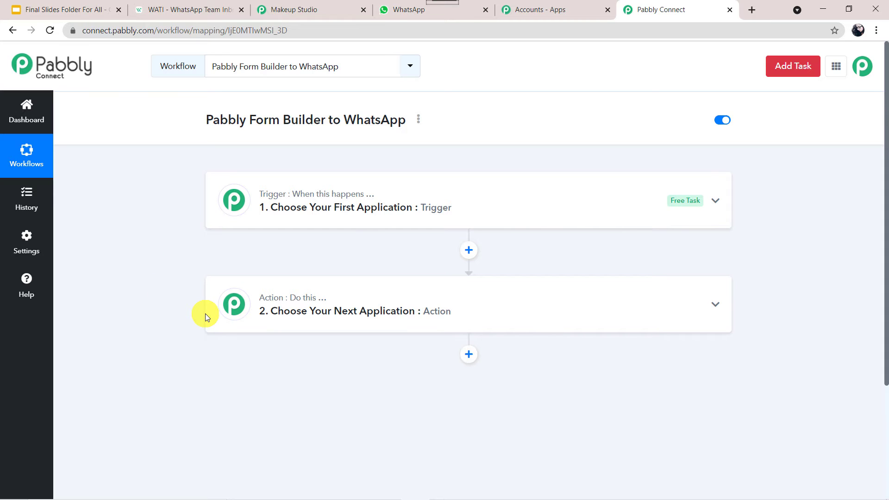
- Set the trigger app to Pabbly Form Builder with the New Form Submission event
click(497, 207)
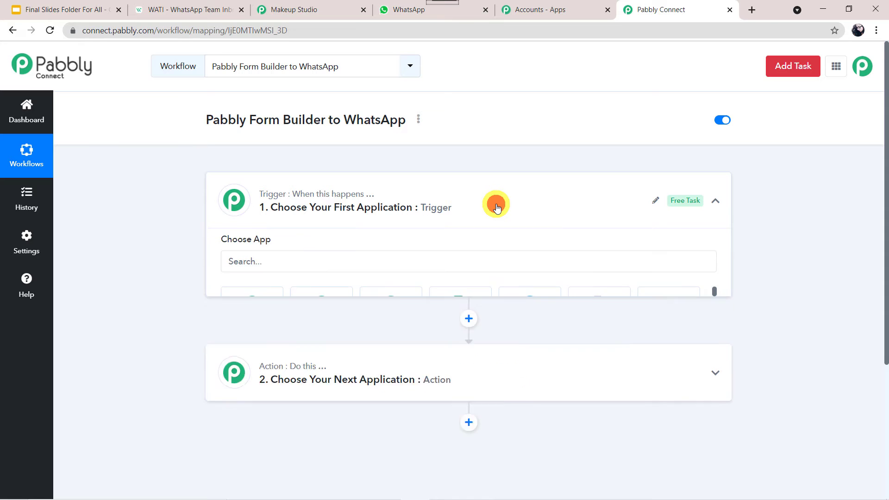
click(310, 271)
text(Pa)
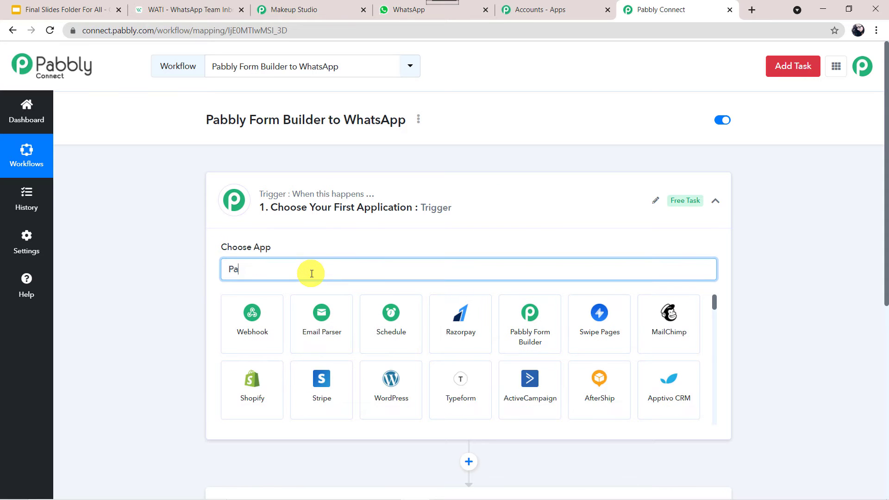
text(bbly)
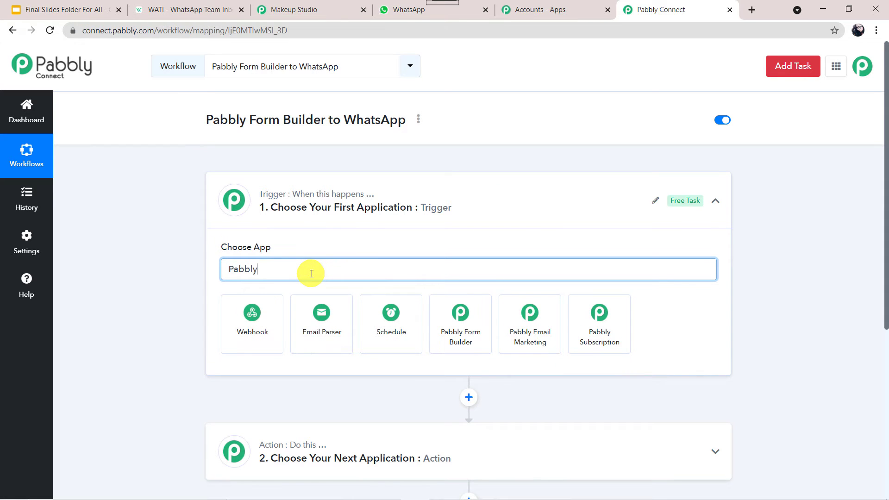
click(451, 325)
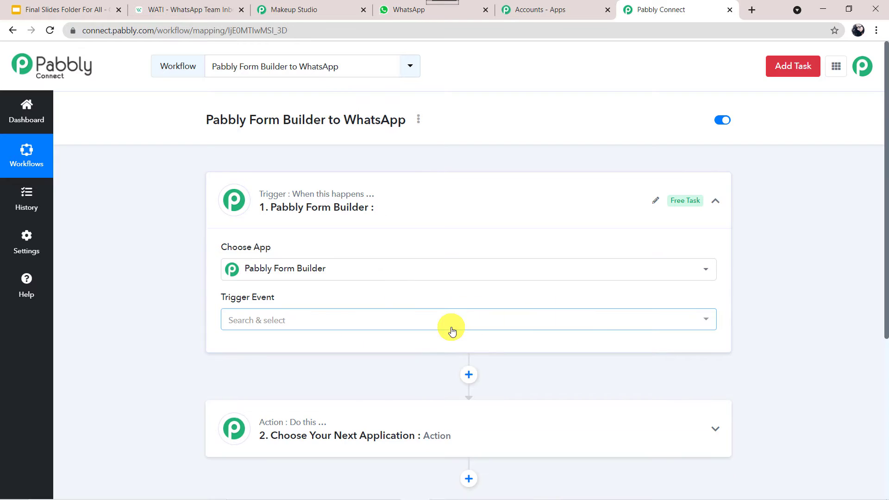
click(271, 324)
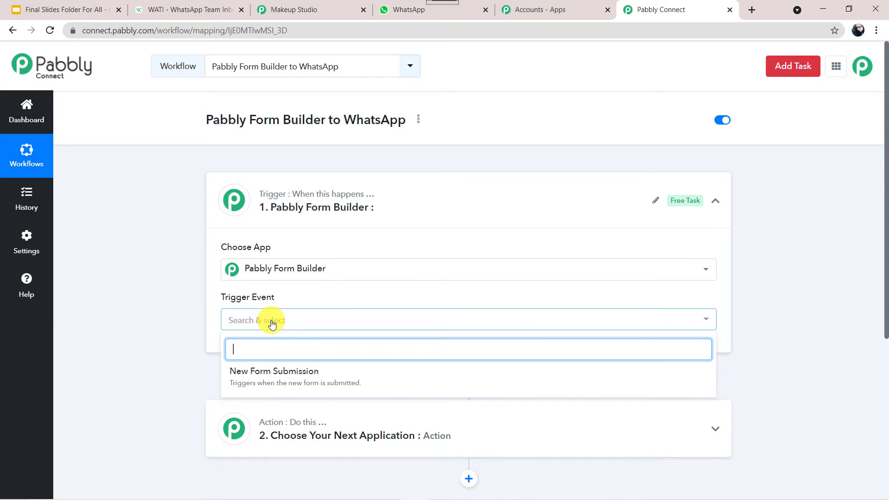
click(278, 372)
scroll(156, 348, down, 3)
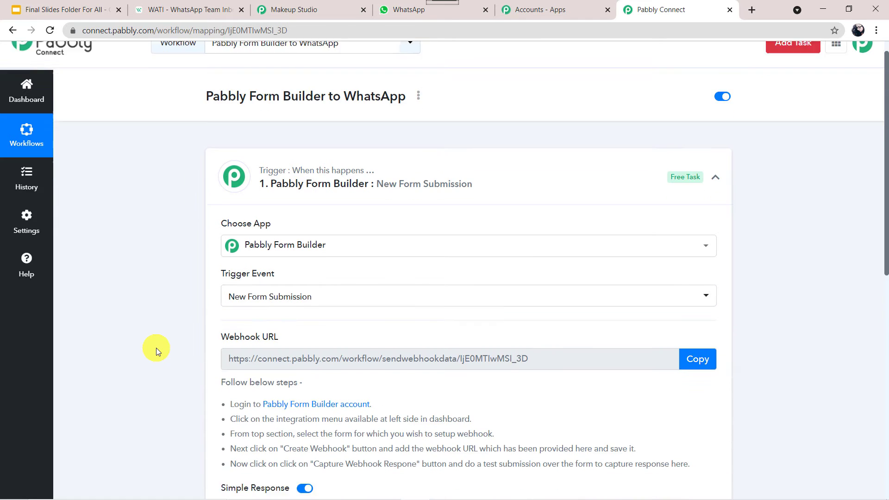
mouse_move(274, 239)
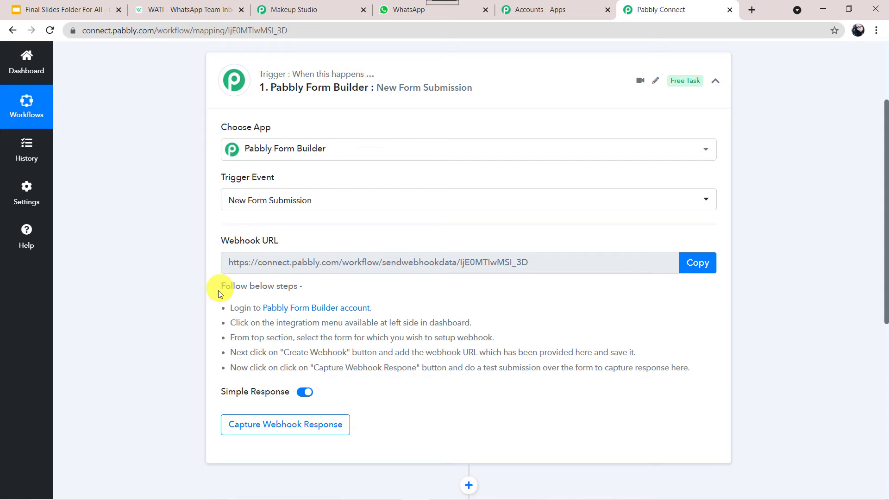
scroll(205, 310, down, 1)
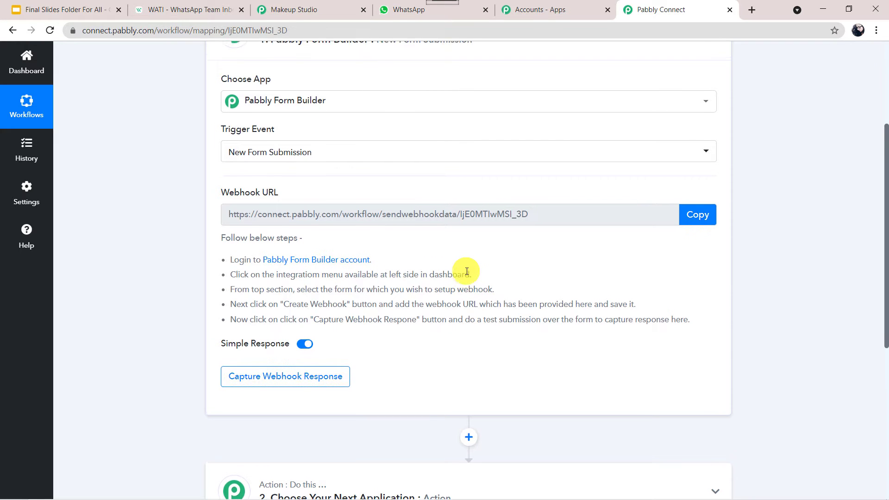
scroll(468, 270, up, 4)
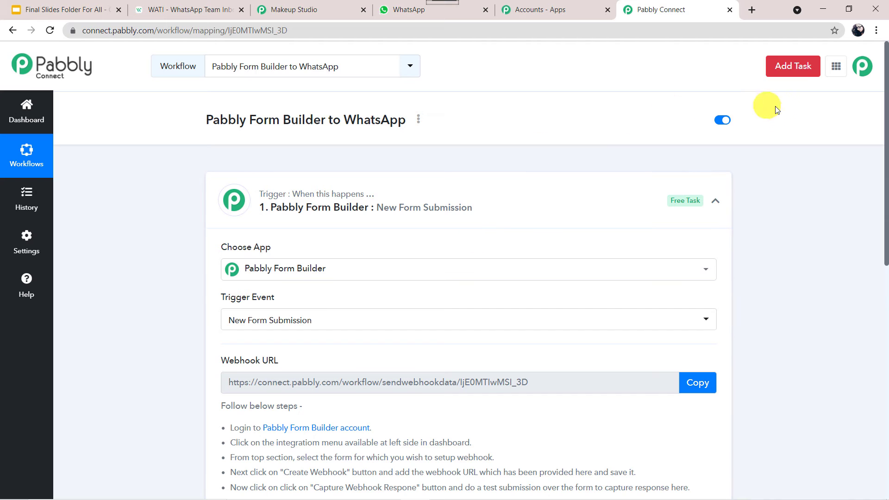
- Open Pabbly Form Builder in a new browser tab from the Pabbly apps list
click(837, 67)
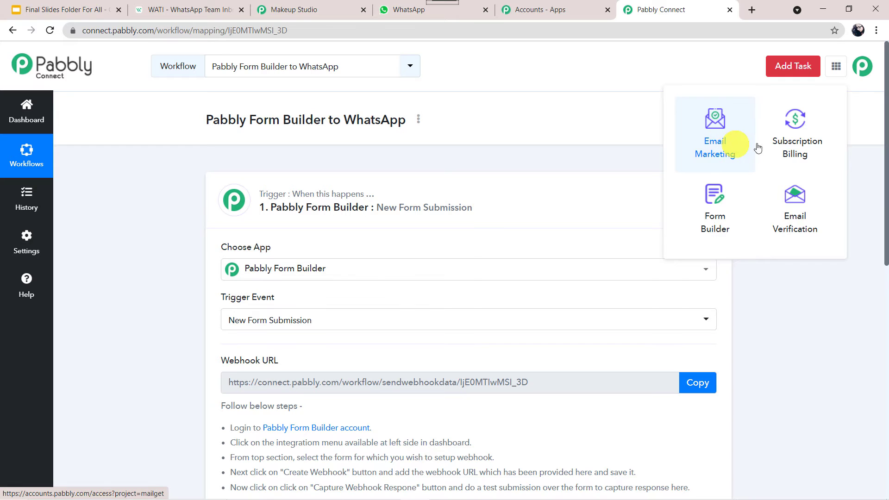
right_click(721, 221)
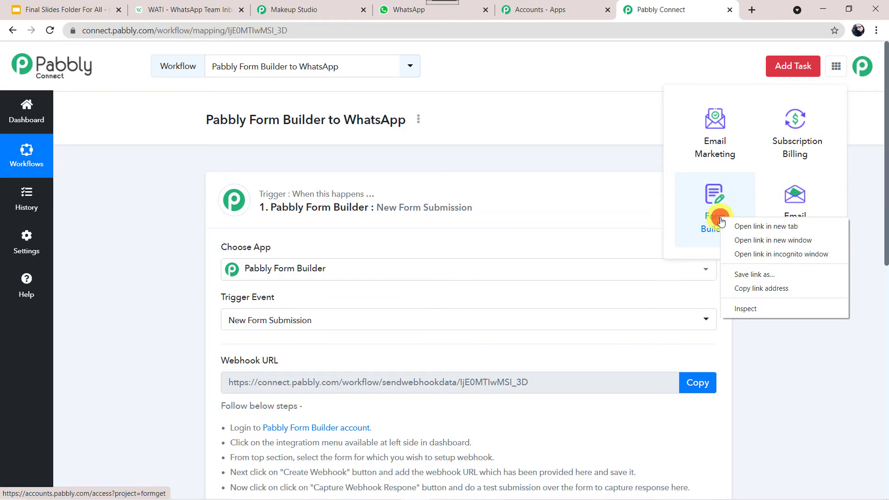
click(746, 226)
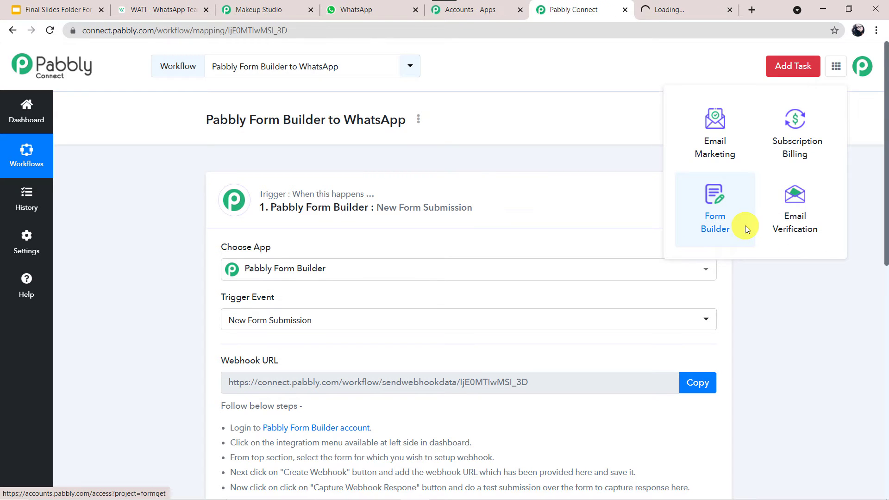
click(188, 391)
scroll(188, 390, down, 2)
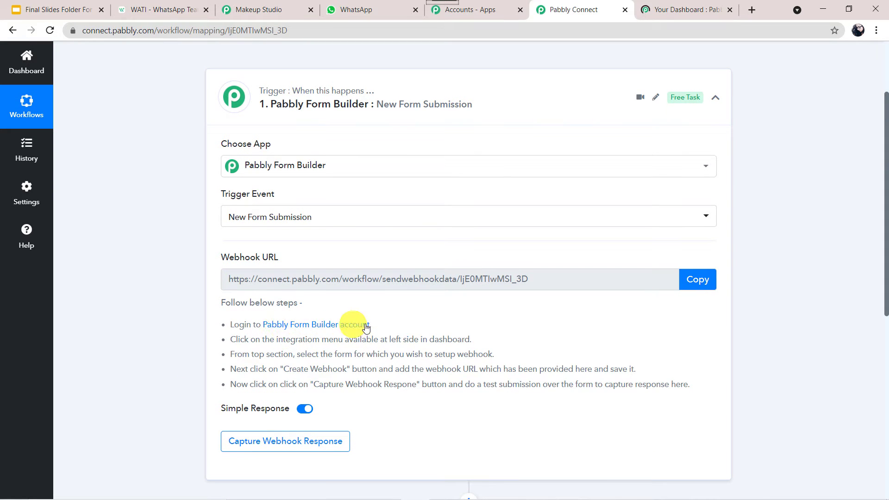
click(690, 5)
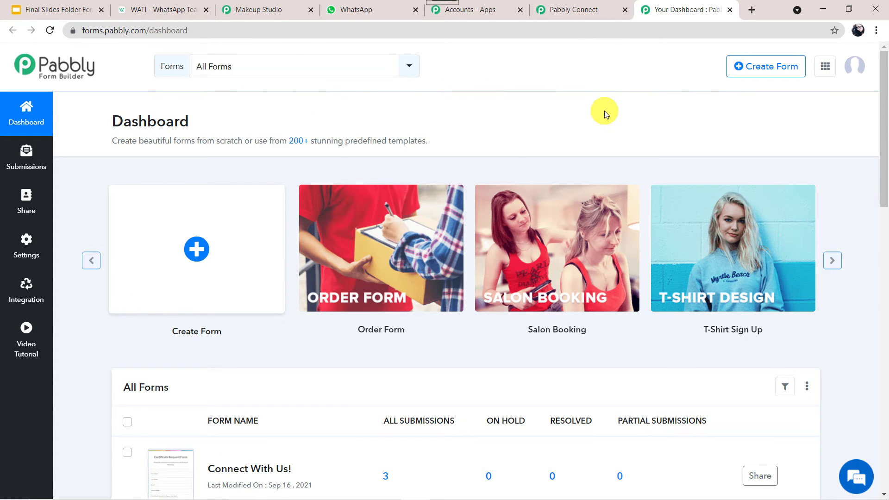
click(595, 8)
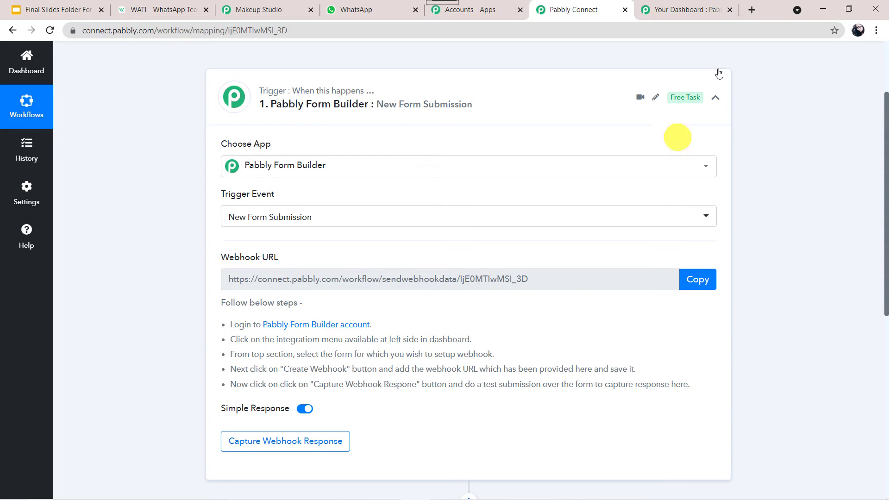
click(683, 9)
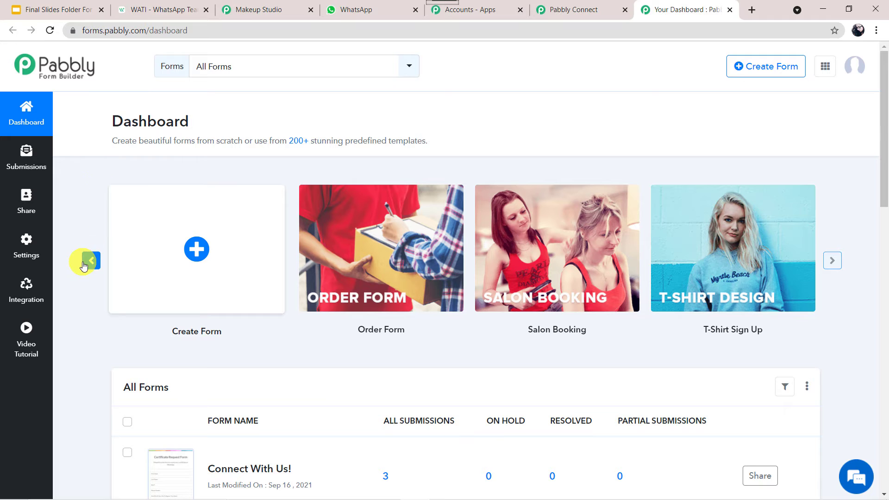
- Select the Makeup Studio form on Form Builder's Webhooks integration page
click(27, 294)
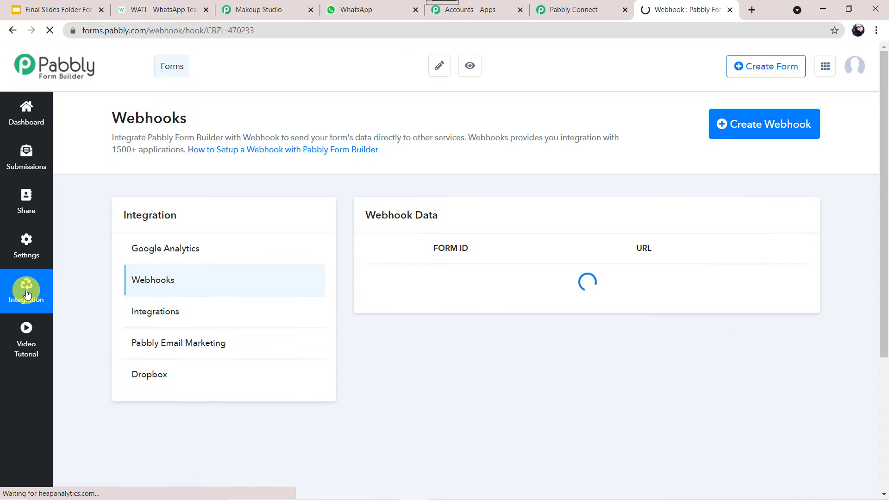
click(583, 6)
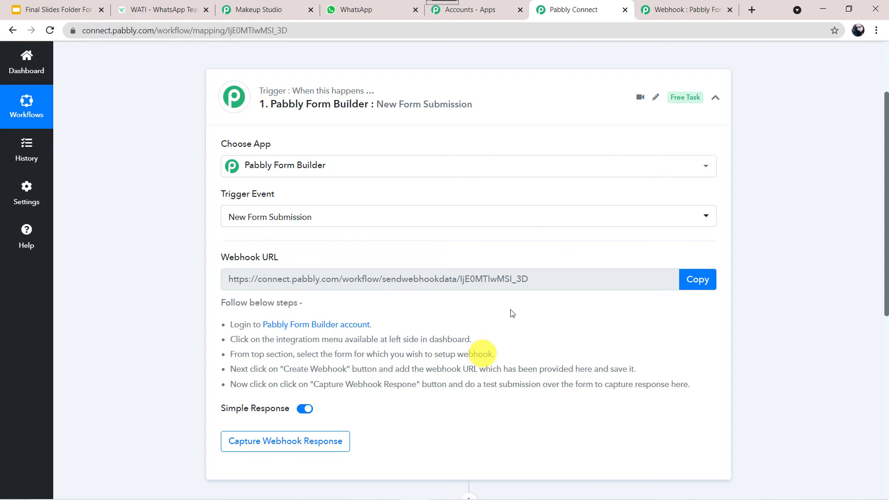
click(663, 8)
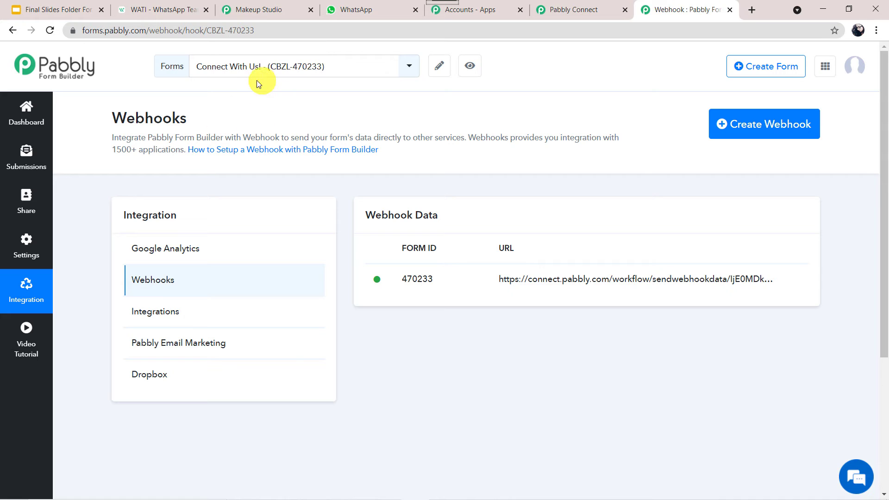
click(410, 68)
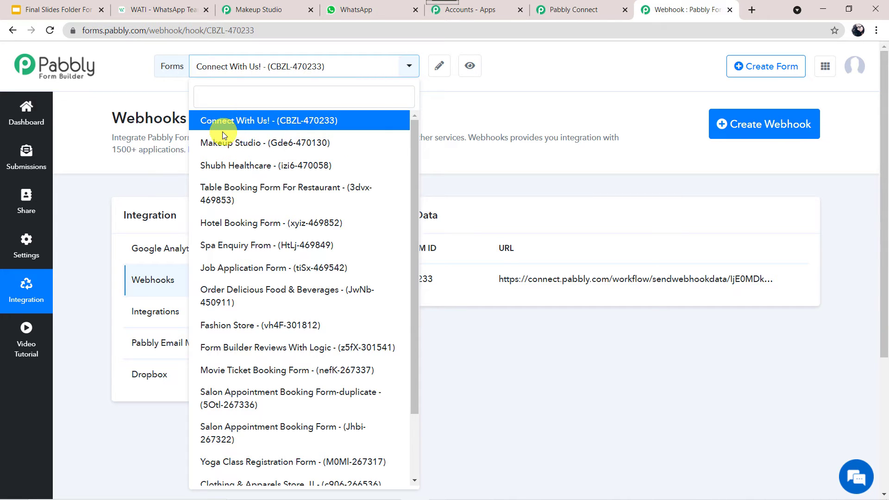
click(267, 9)
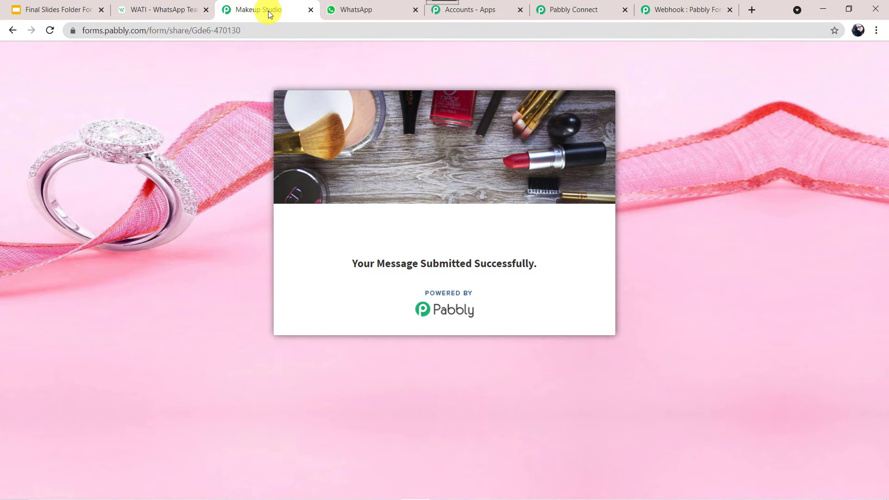
click(459, 35)
key(Return)
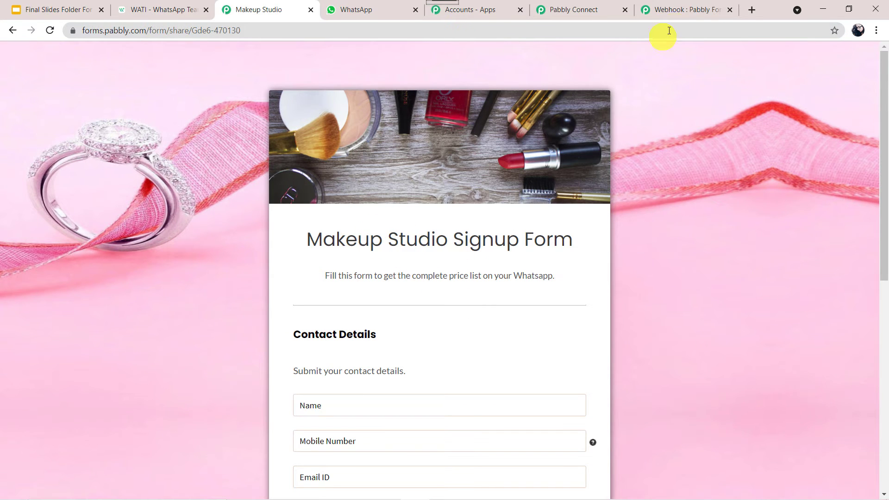
click(689, 5)
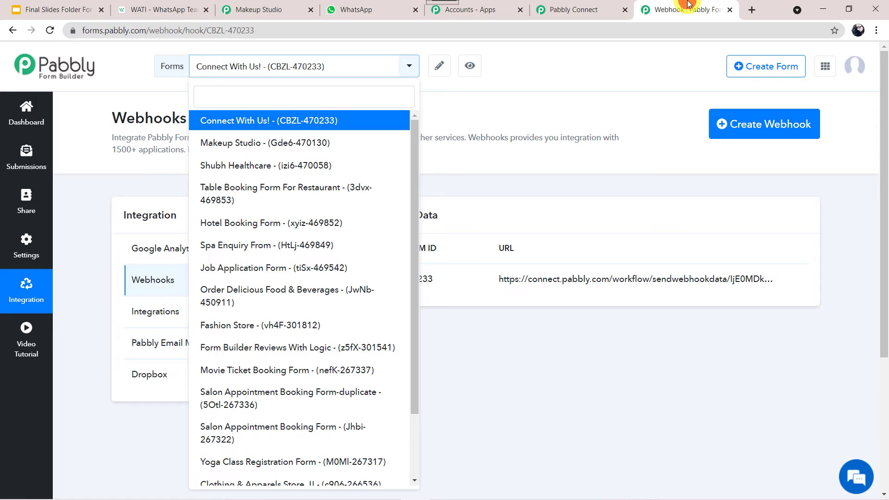
click(262, 143)
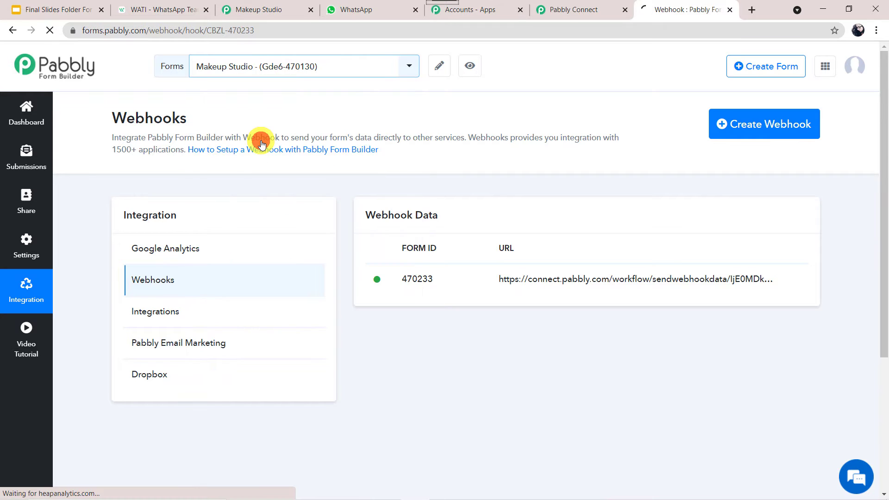
click(574, 9)
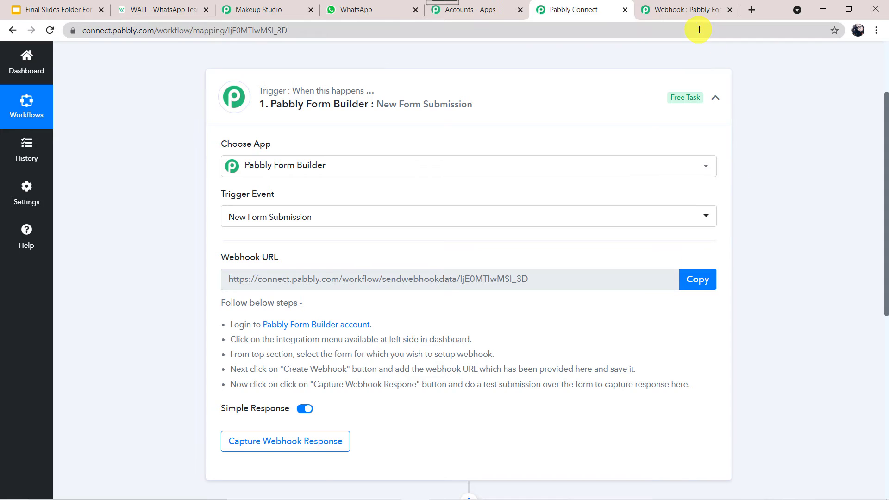
- Add a webhook to the Makeup Studio form using the copied Pabbly Connect webhook URL
click(687, 15)
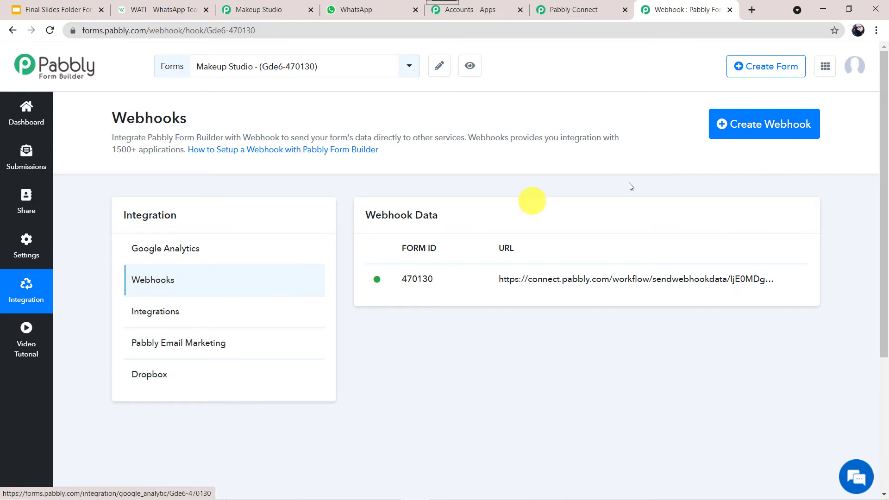
click(767, 128)
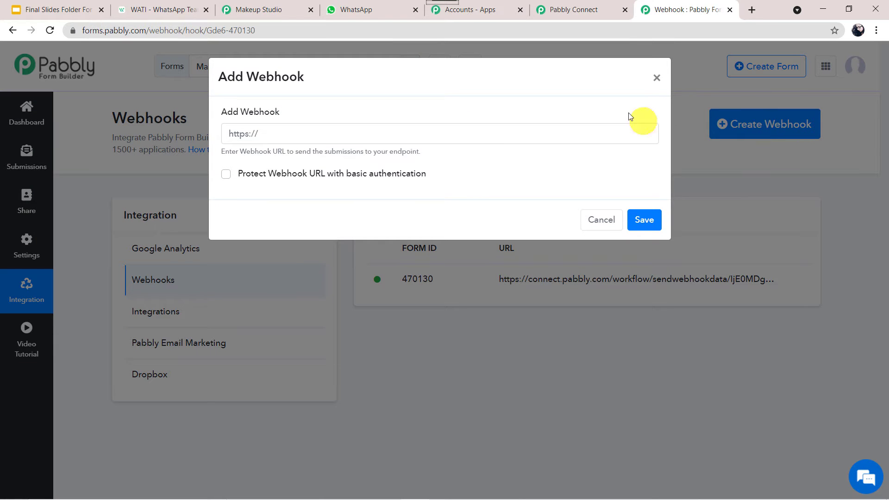
click(601, 10)
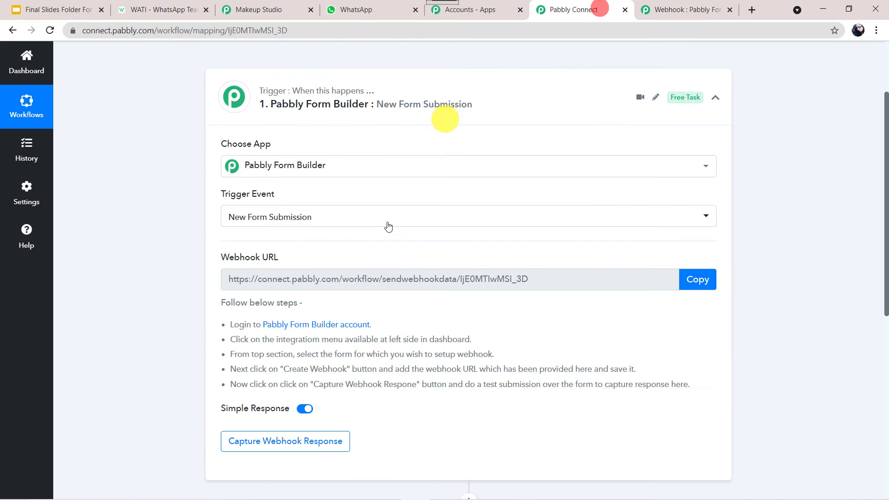
click(698, 278)
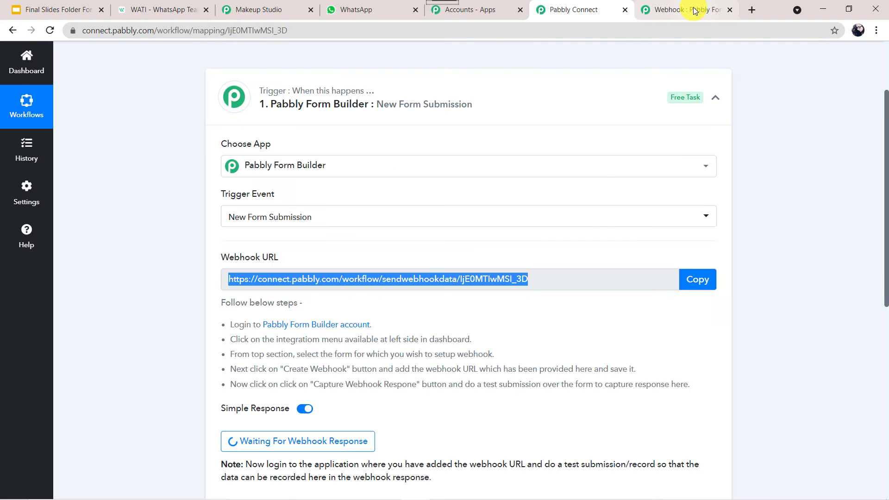
click(696, 13)
right_click(363, 137)
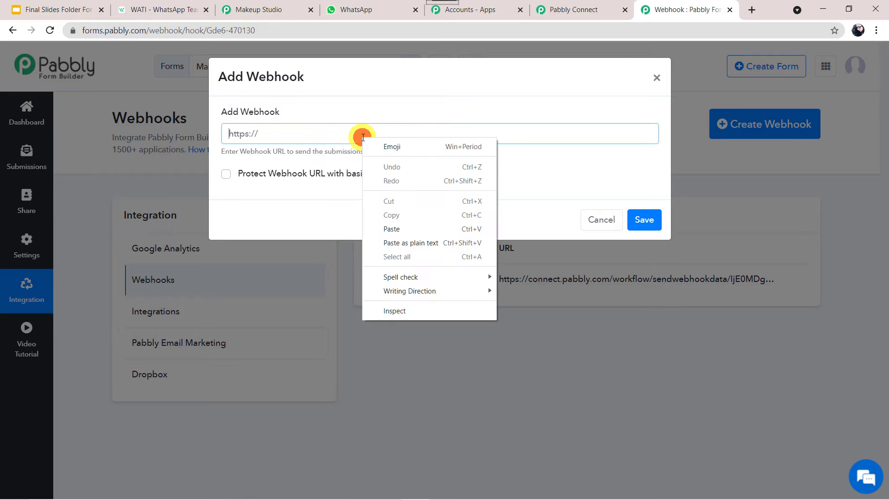
click(390, 227)
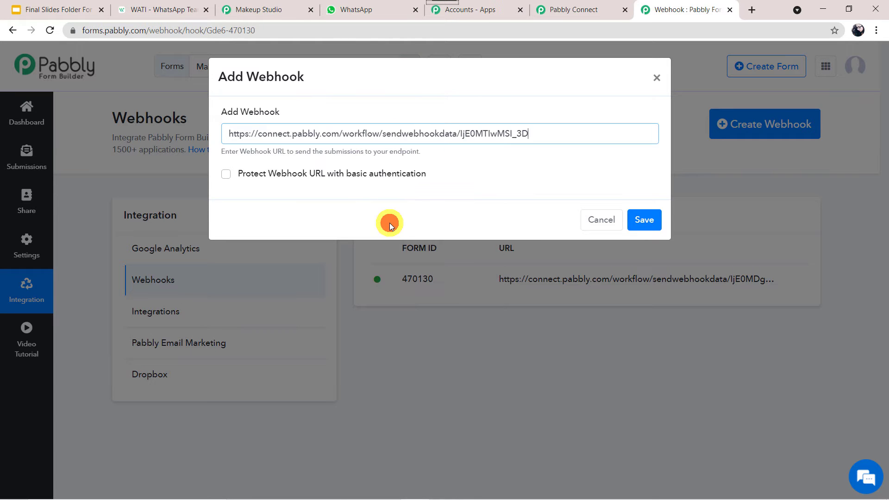
click(650, 220)
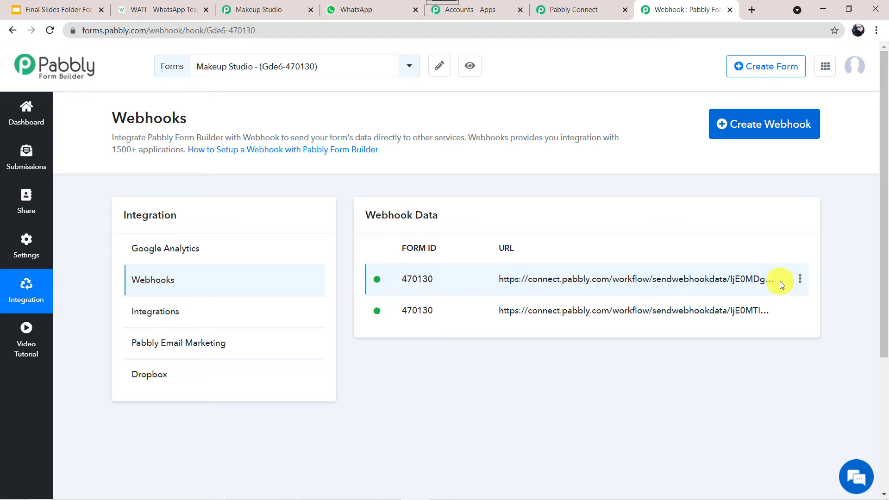
- Delete the older webhook from the Makeup Studio form
click(800, 279)
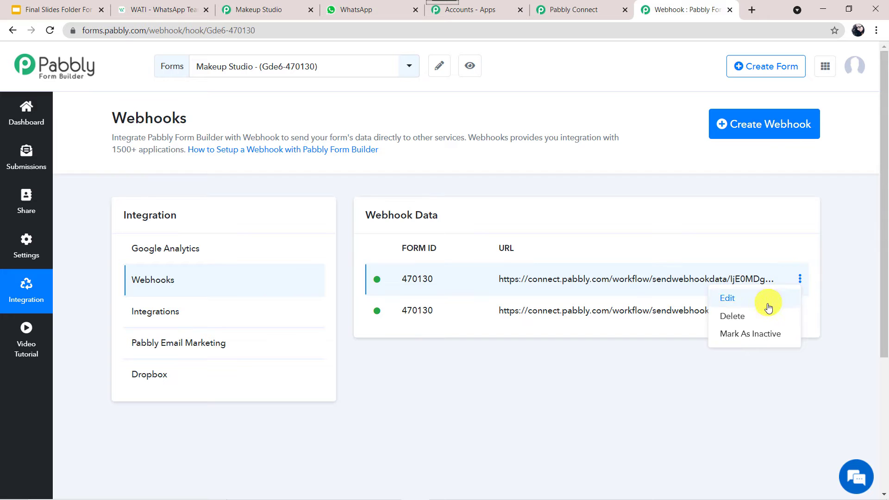
click(757, 317)
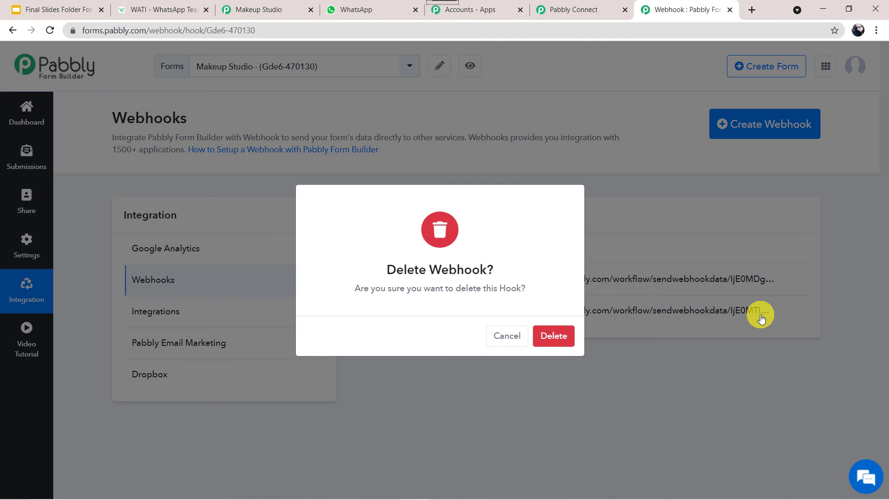
click(561, 336)
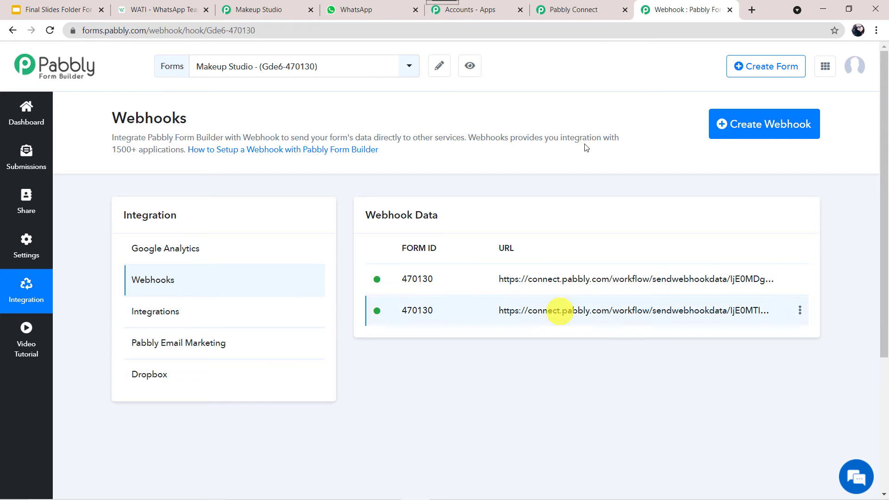
click(586, 9)
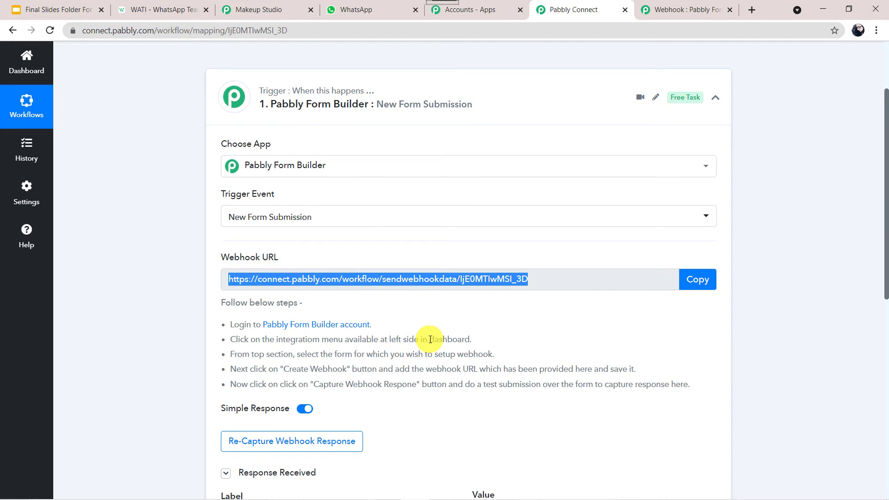
scroll(430, 339, down, 2)
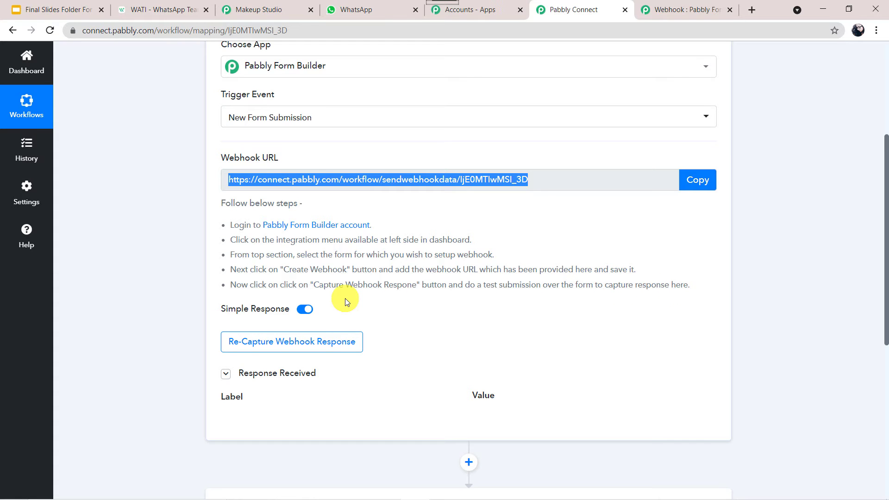
- Re-capture the trigger's webhook response and confirm with Yes
click(259, 345)
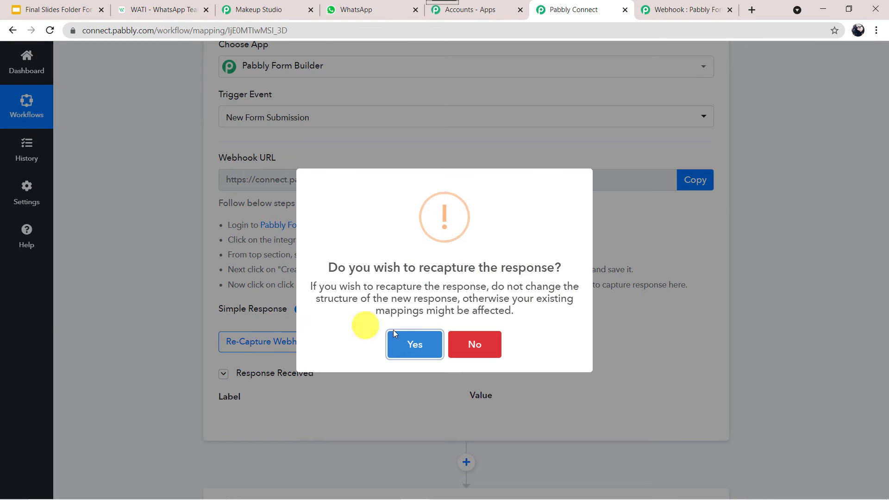
click(414, 344)
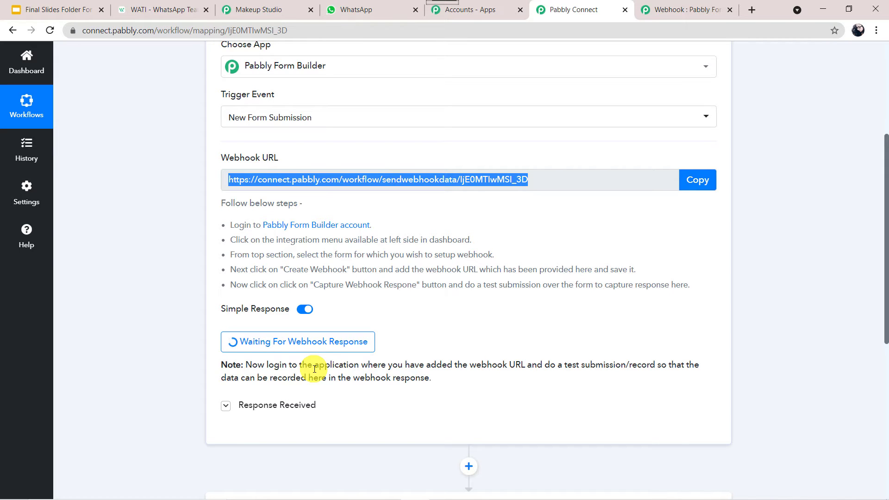
- Fill in the Makeup Studio form's name, mobile number, email and address fields
click(273, 9)
scroll(201, 224, down, 4)
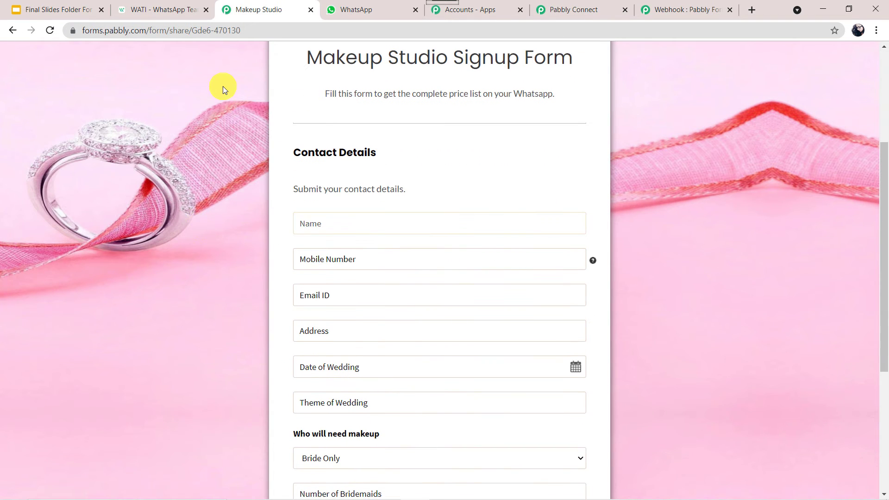
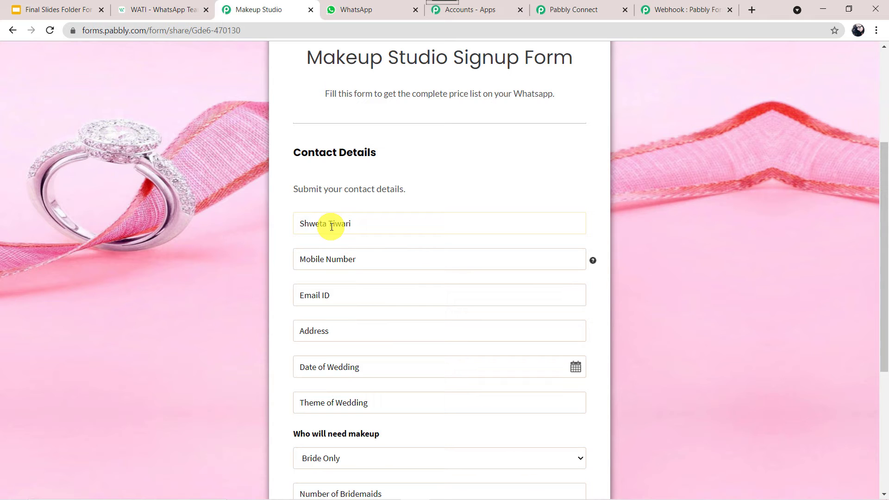
key(Tab)
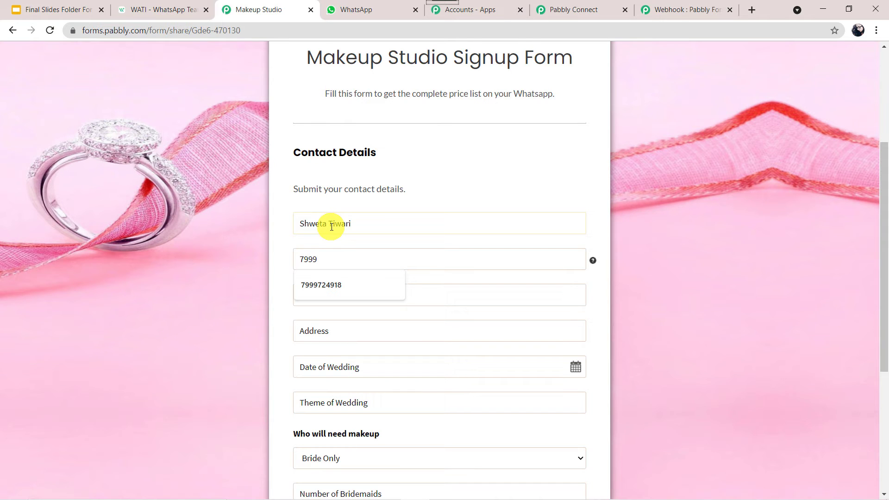
key(Tab)
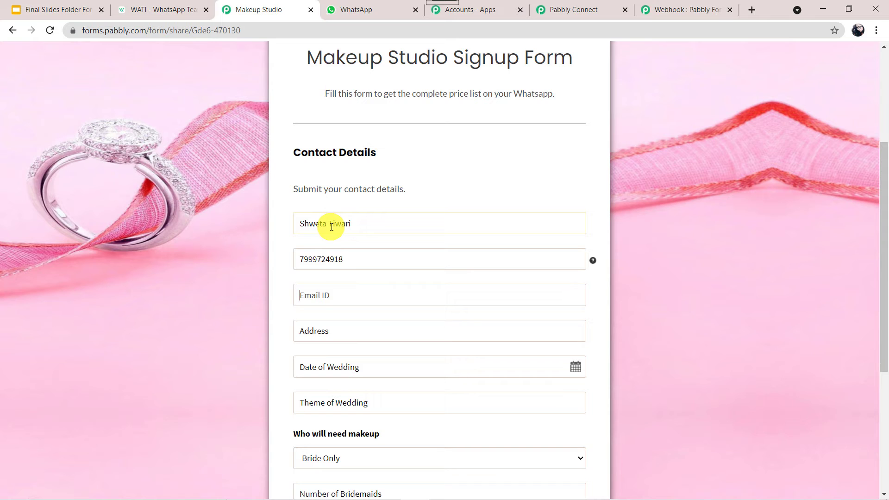
key(Tab)
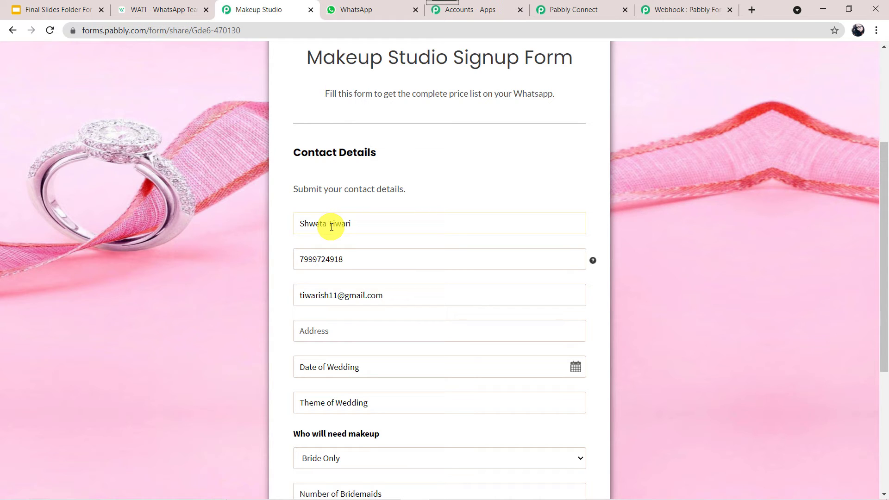
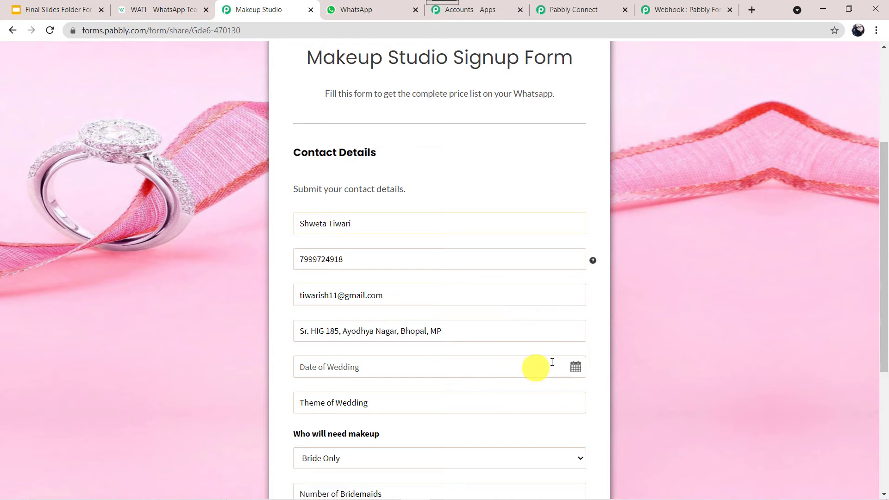
- Set wedding date the 28th, theme Vintage, Bride & Bride Party, 10 bridesmaids, then submit
click(576, 367)
scroll(349, 332, down, 4)
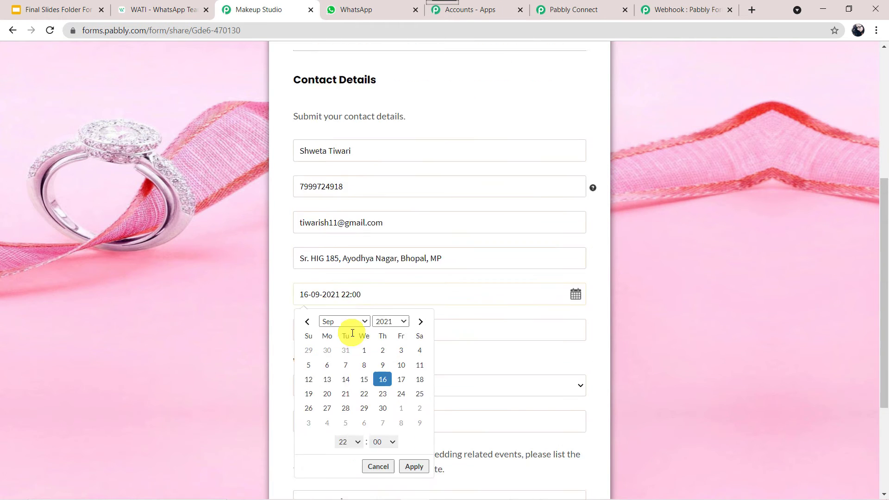
click(344, 315)
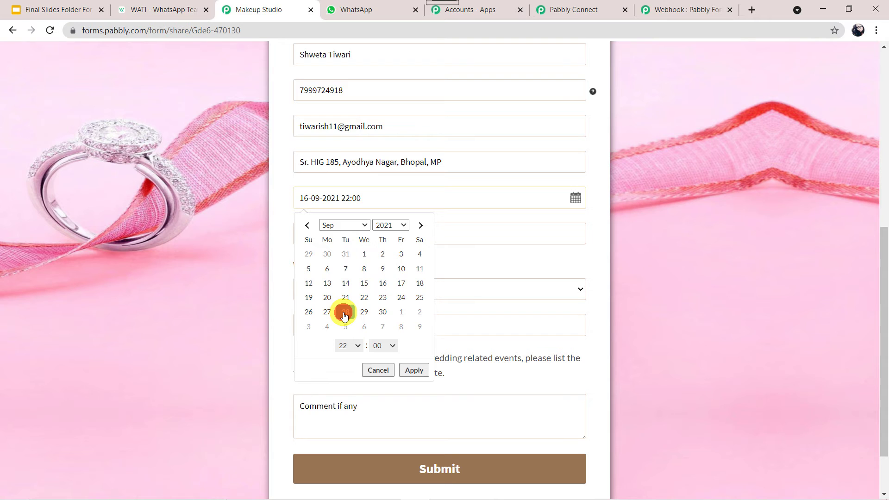
click(407, 370)
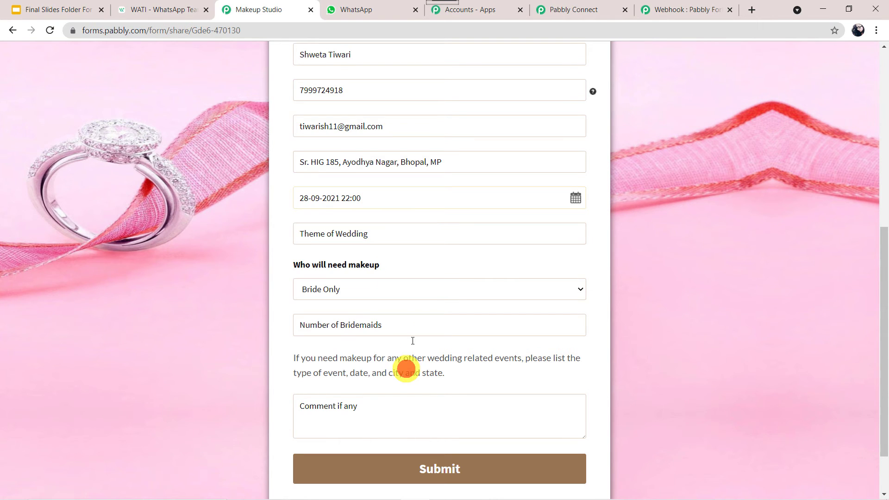
click(370, 236)
text(Vintage)
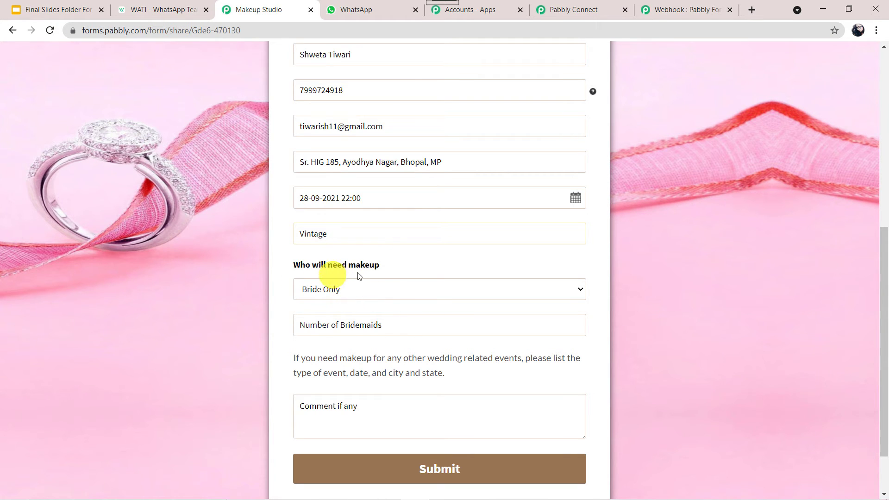
click(357, 291)
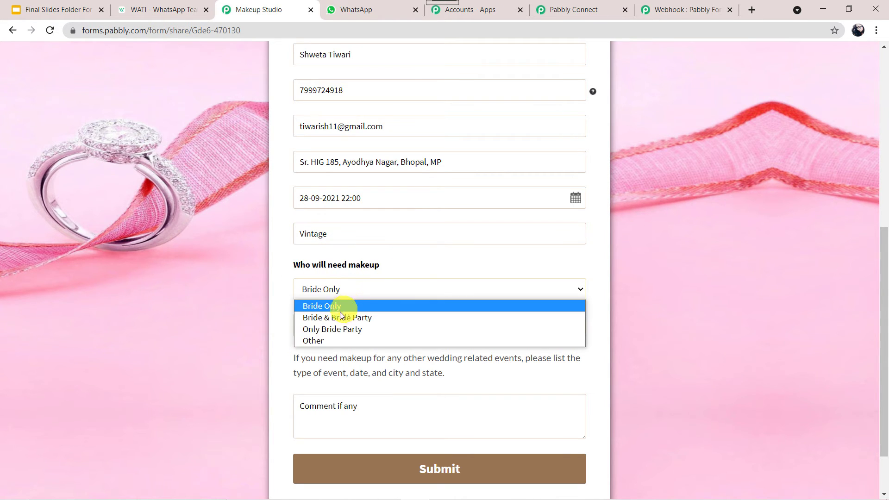
click(354, 318)
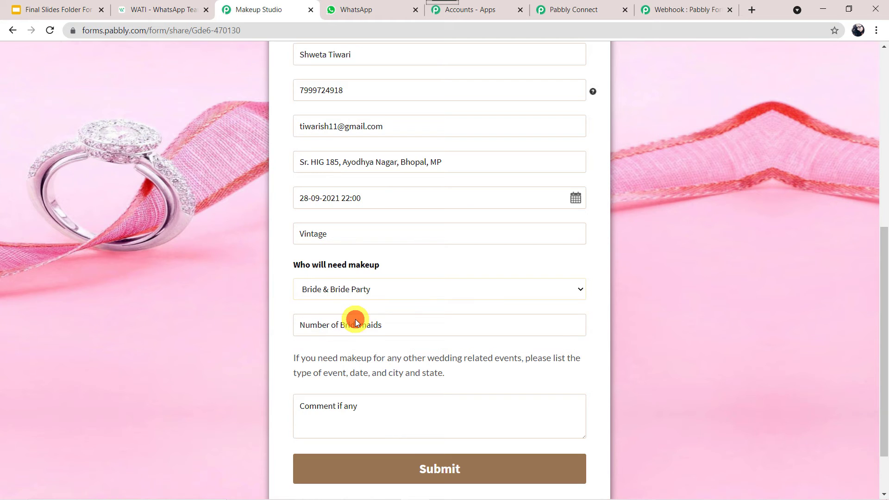
click(326, 327)
text(10)
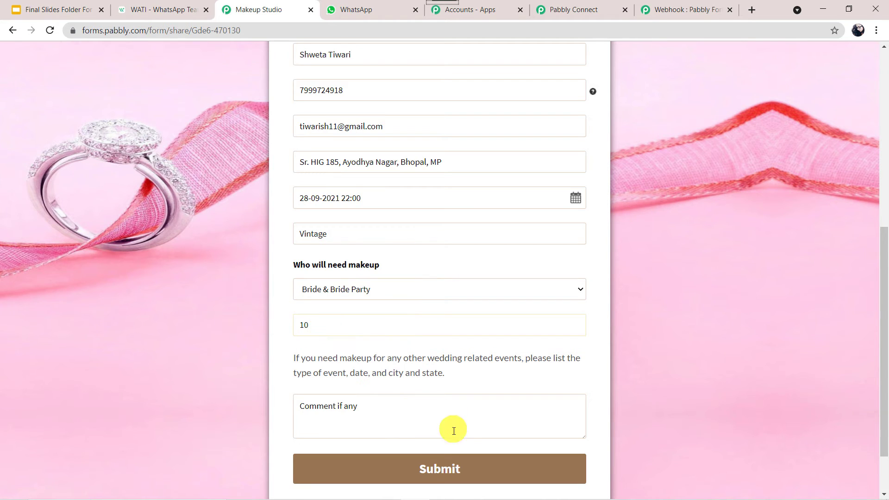
click(432, 467)
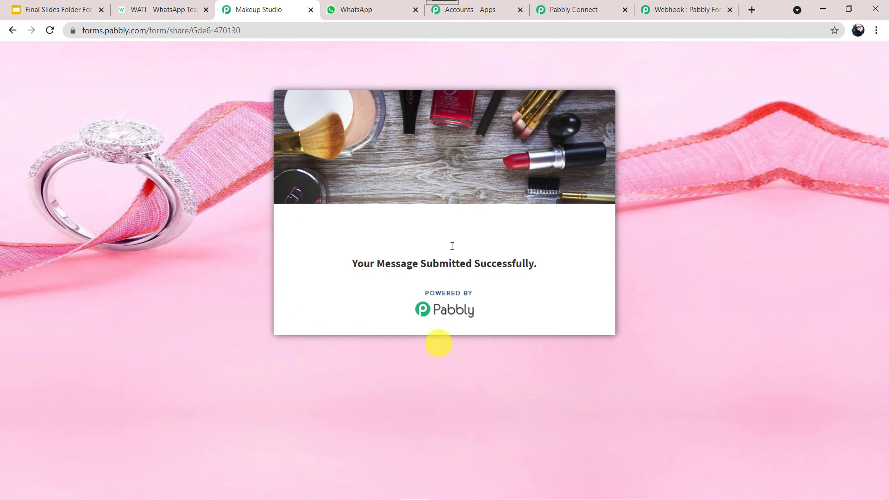
click(587, 12)
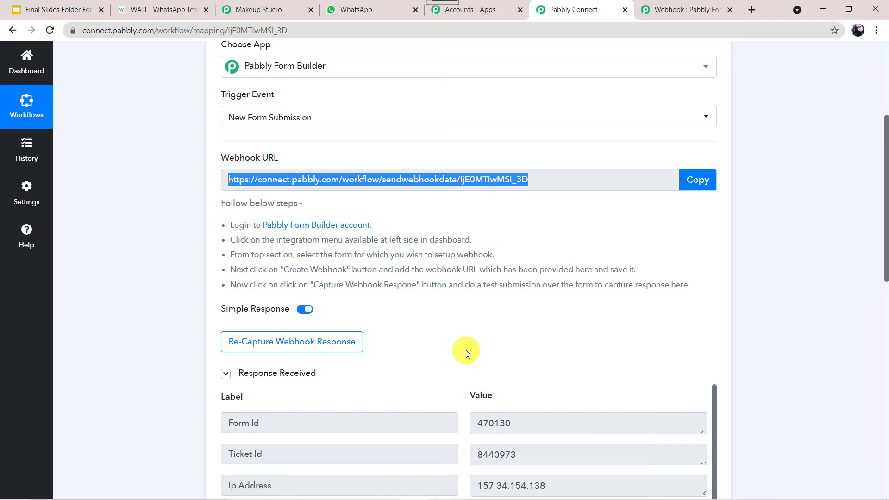
scroll(466, 350, down, 5)
mouse_move(263, 125)
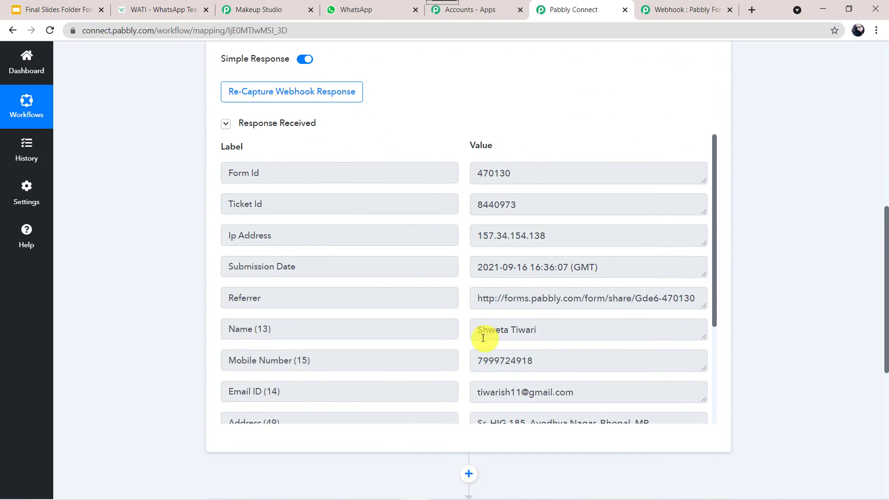
scroll(529, 329, down, 3)
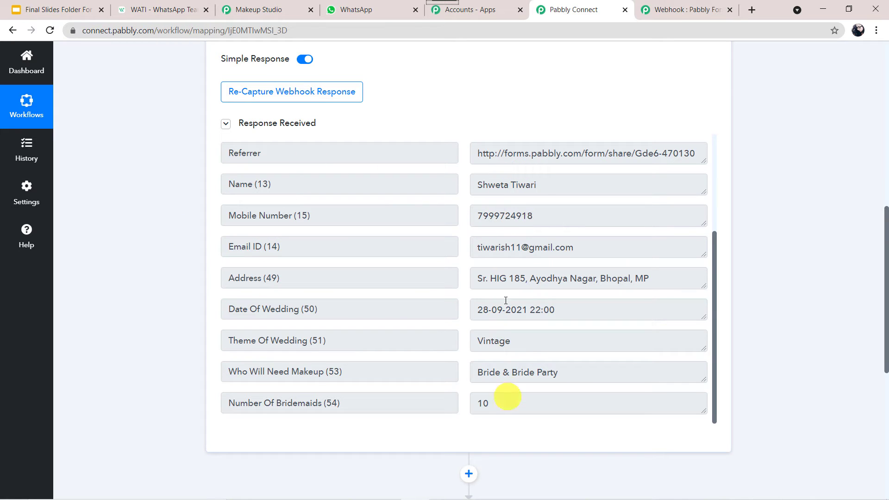
scroll(154, 353, down, 4)
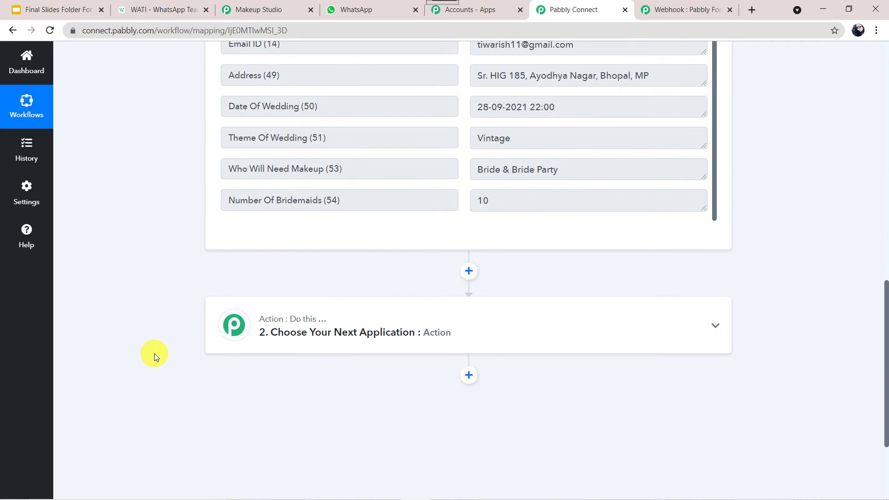
- Set the action app to WATI with the Send Template Message event
click(483, 324)
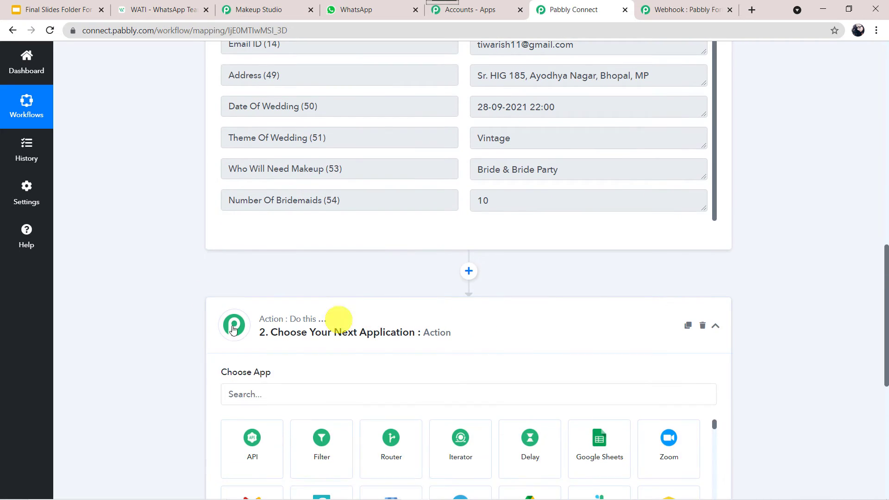
scroll(212, 326, down, 3)
click(276, 242)
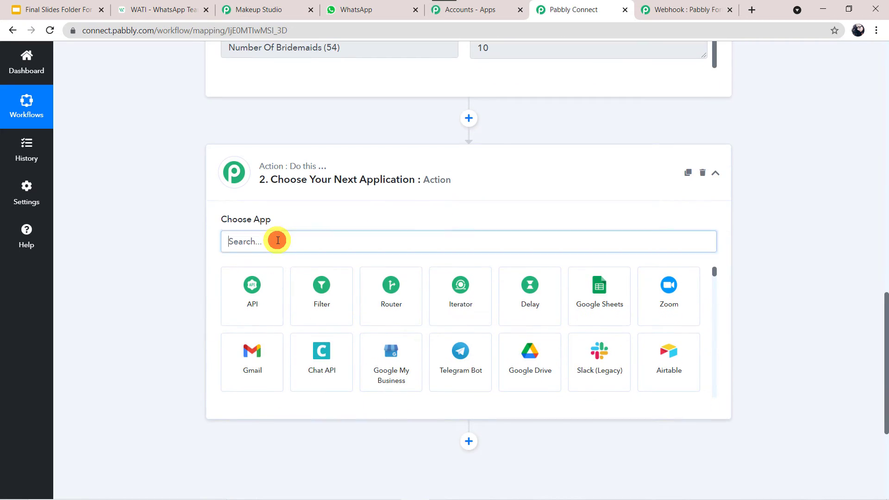
text(WAT)
click(263, 277)
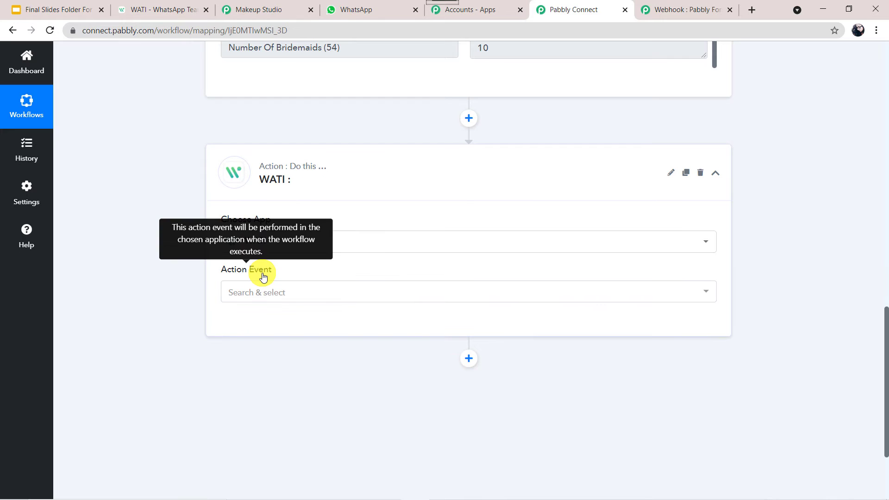
click(303, 289)
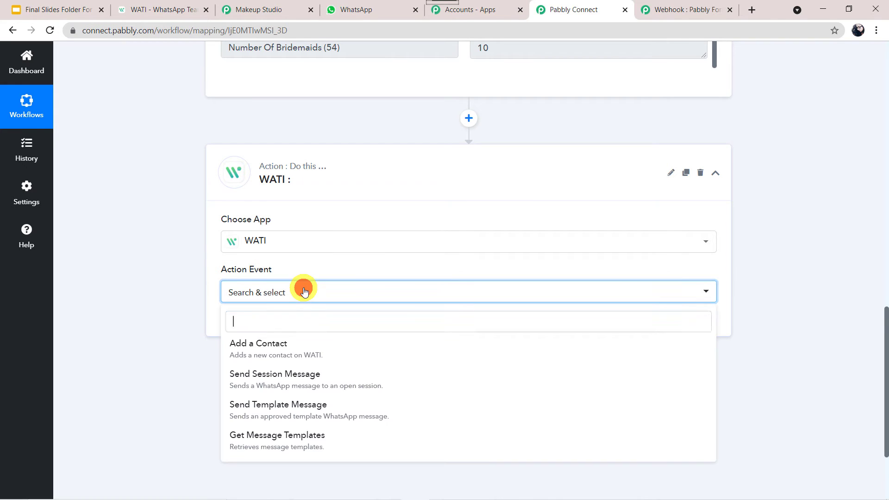
click(288, 411)
- Start a new WATI connection and switch to the WATI dashboard
click(246, 324)
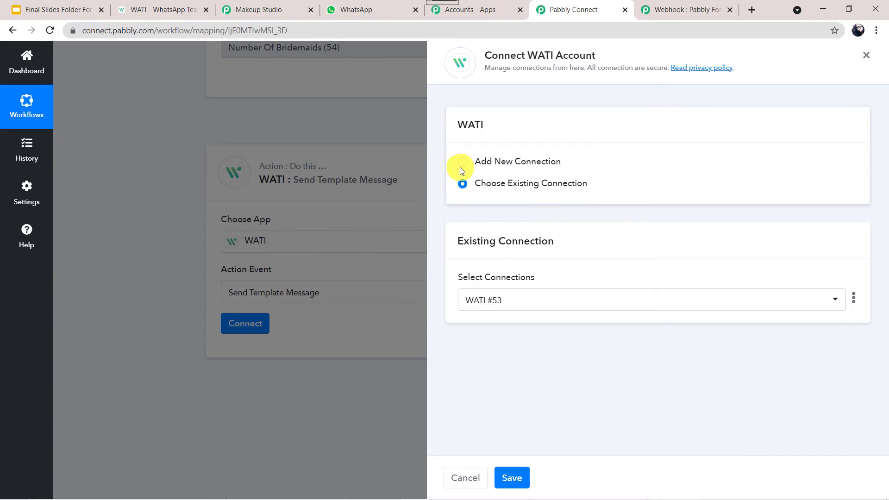
click(463, 162)
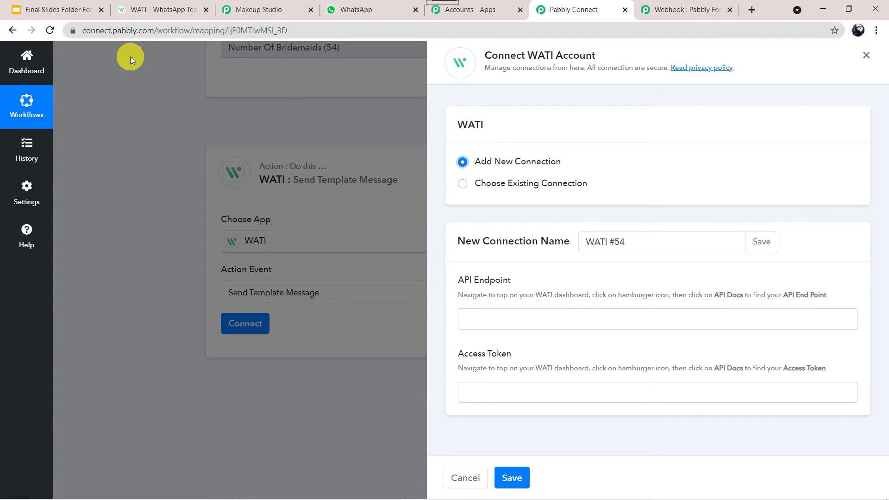
click(165, 8)
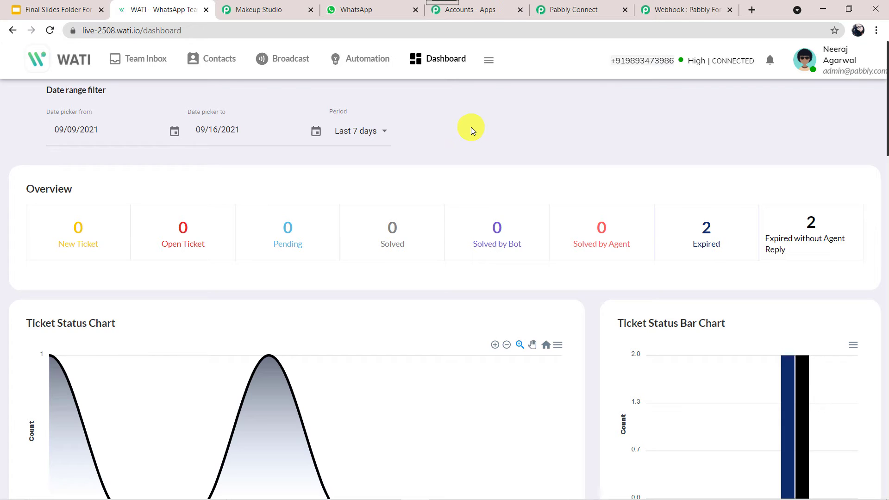
- Copy the API Endpoint from WATI's API Docs page and return to the Pabbly Connect connection form
click(490, 65)
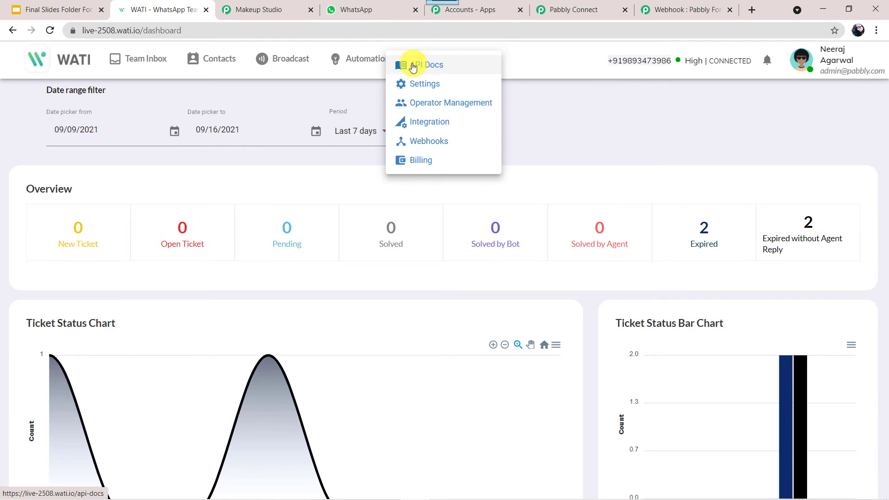
click(426, 69)
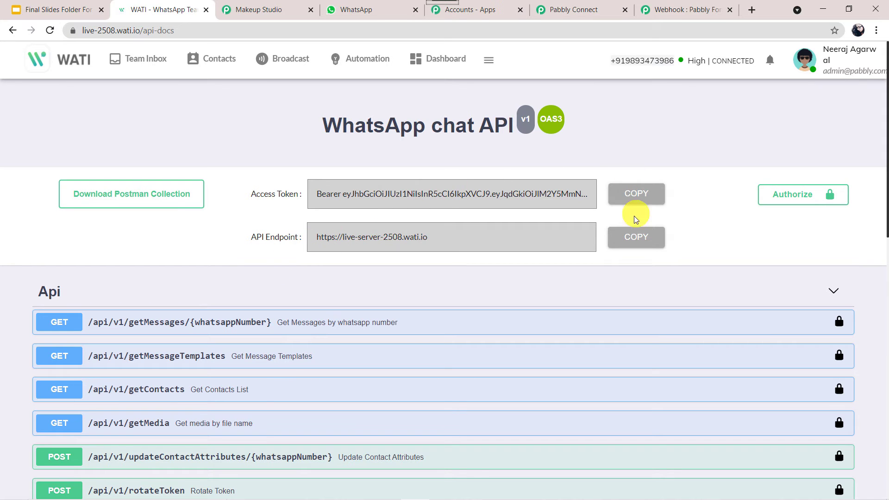
click(627, 237)
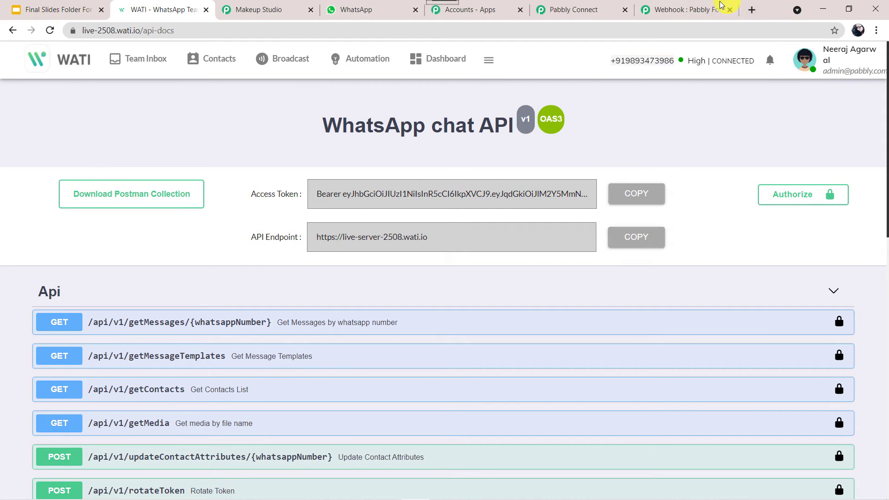
click(600, 10)
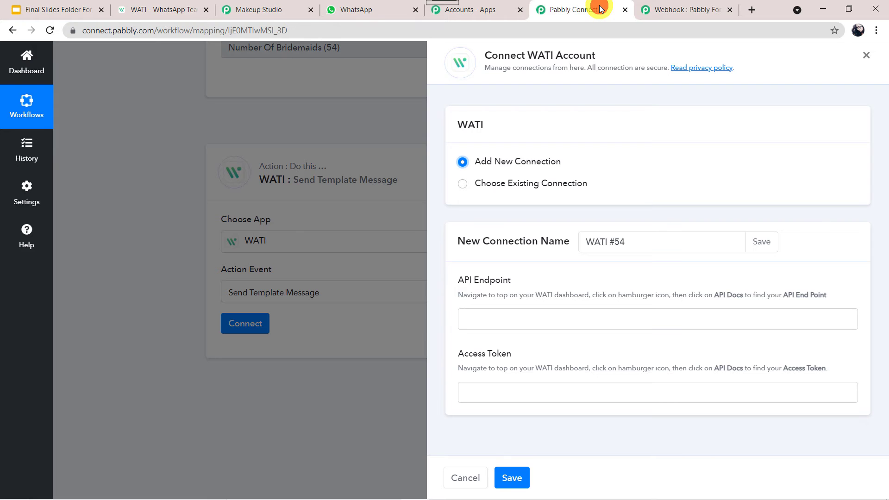
- Fill the WATI #54 connection with the copied API endpoint and access token, and save it
right_click(540, 318)
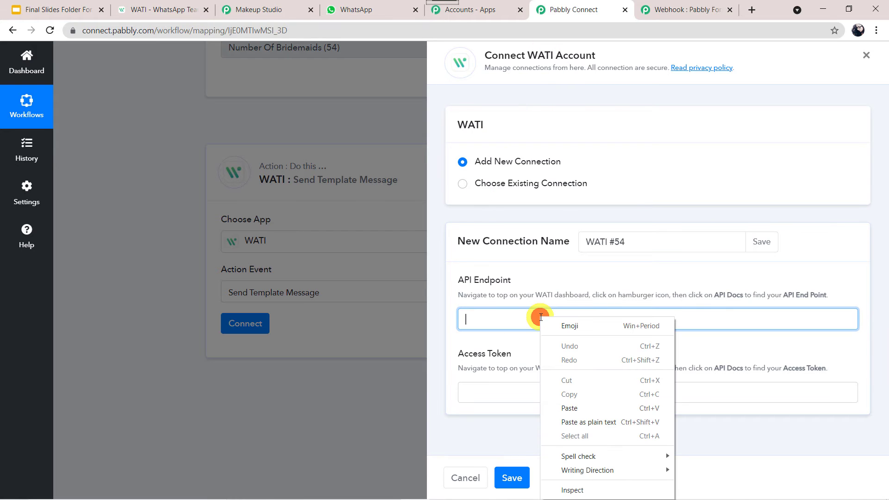
click(582, 409)
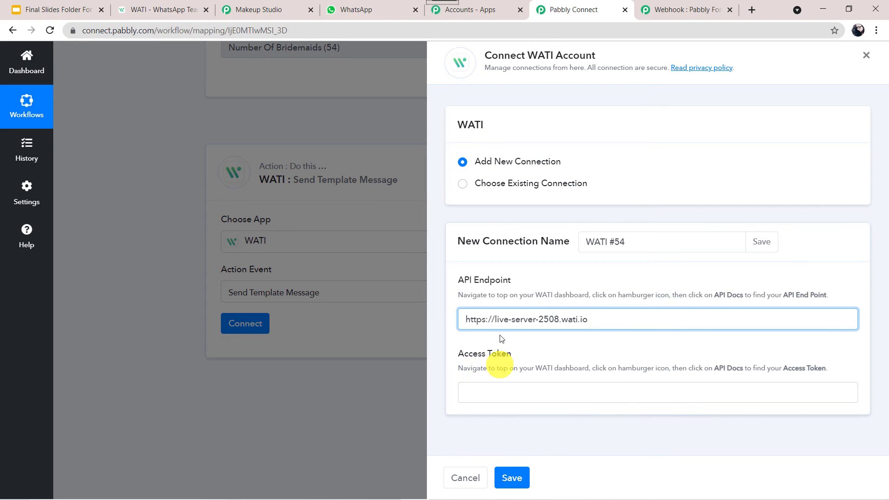
click(167, 8)
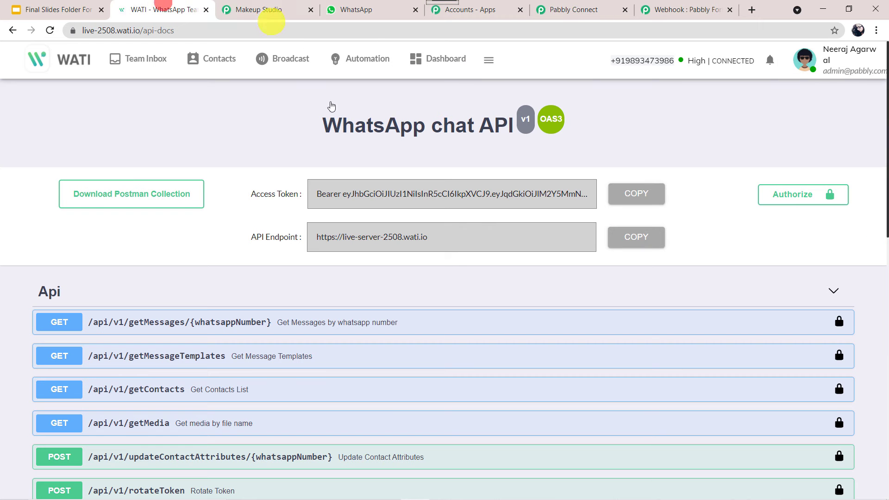
click(647, 198)
click(562, 7)
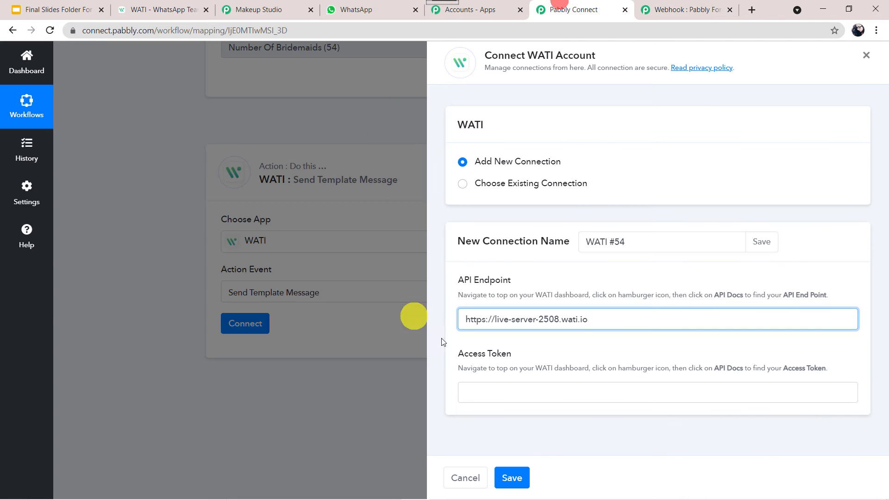
click(491, 390)
right_click(492, 392)
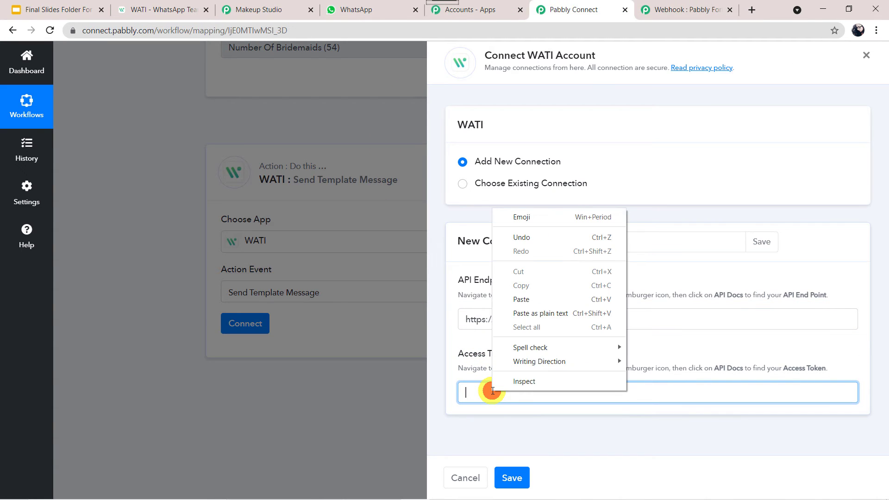
click(542, 300)
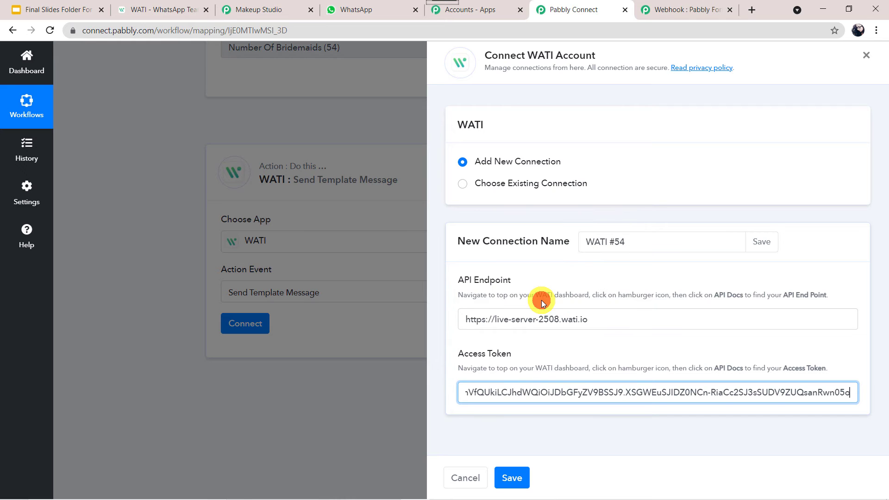
click(511, 478)
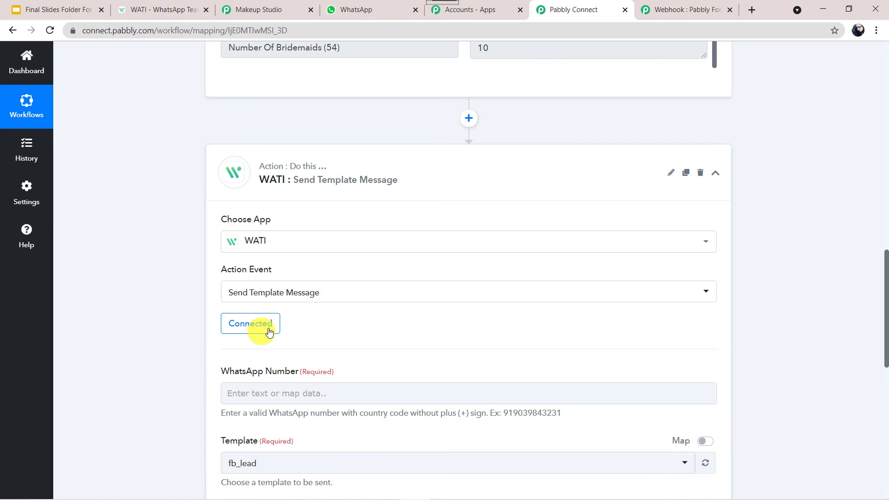
- Map the form submission's Mobile Number (15) into the WhatsApp Number field
scroll(182, 387, down, 4)
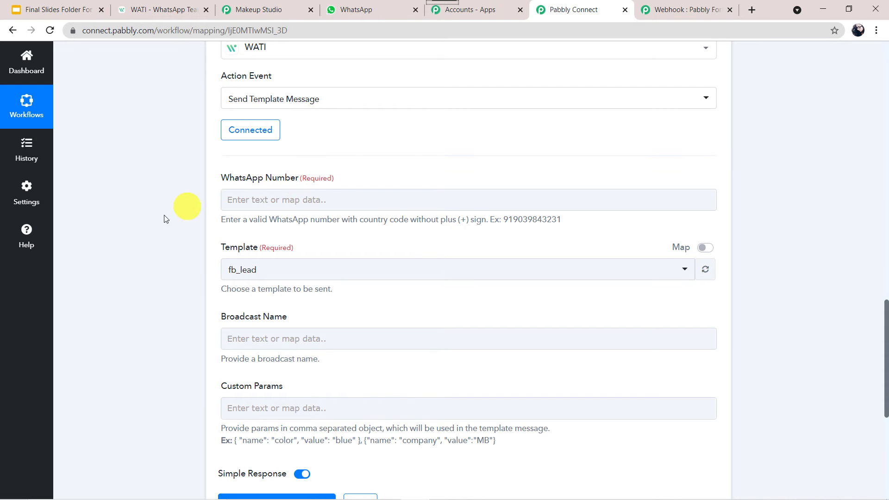
scroll(152, 221, up, 7)
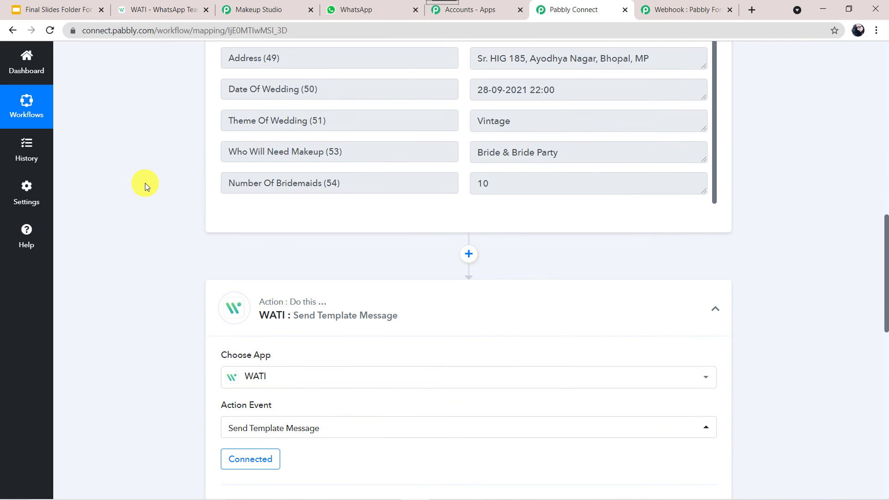
scroll(145, 183, up, 4)
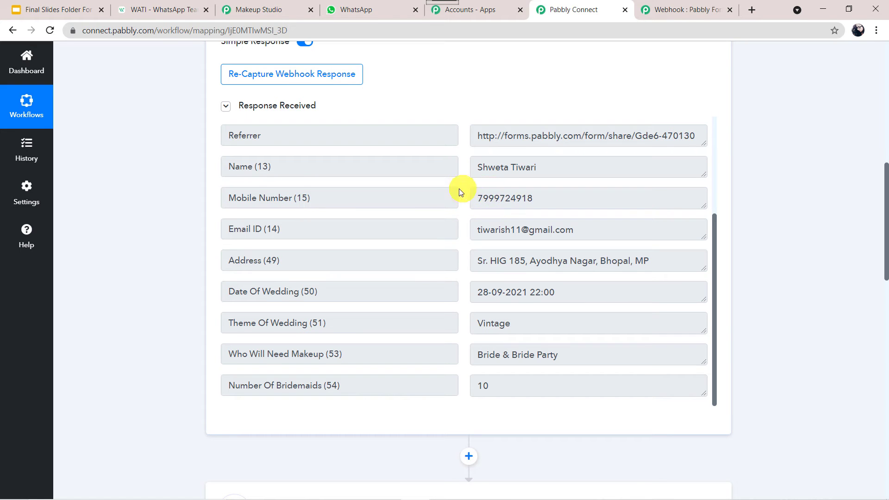
scroll(102, 382, down, 11)
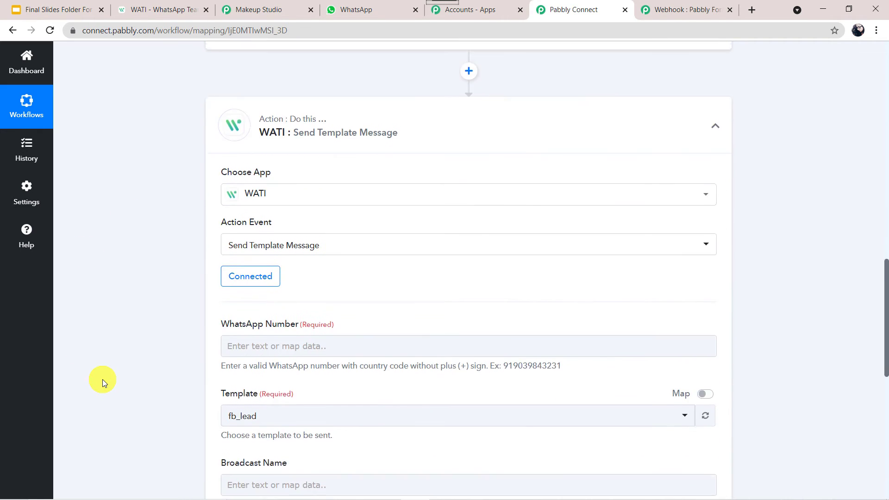
click(239, 194)
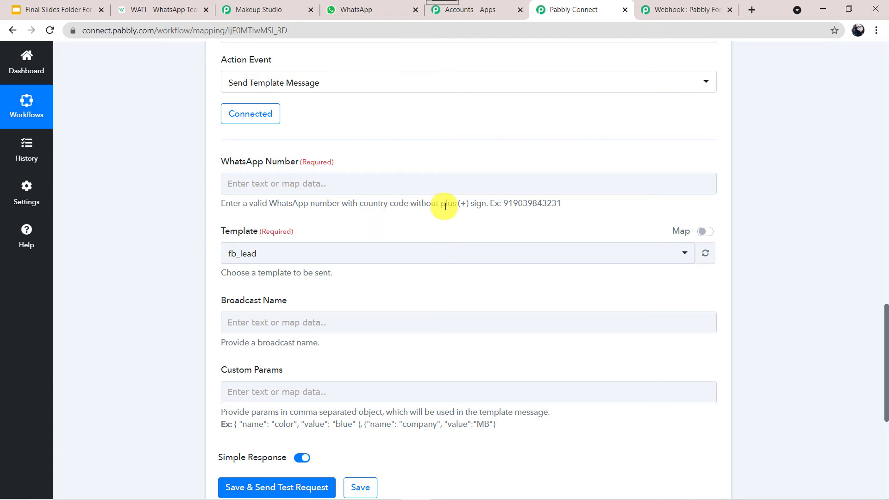
click(384, 184)
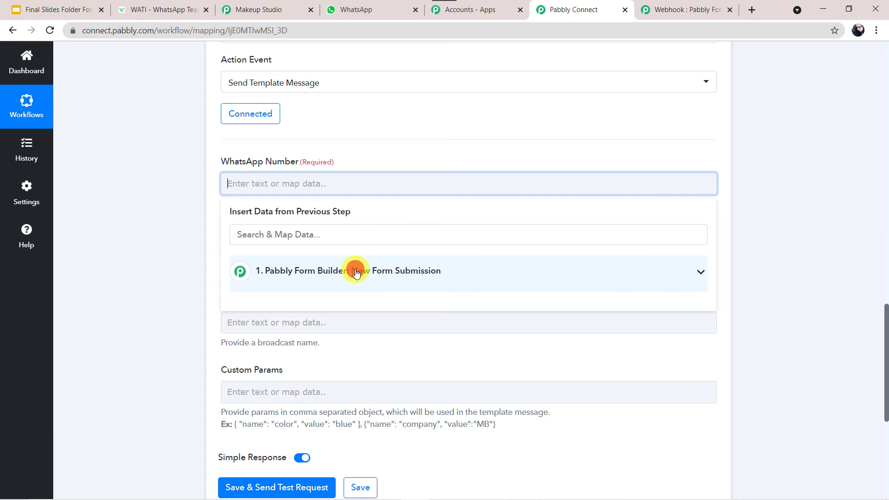
click(354, 270)
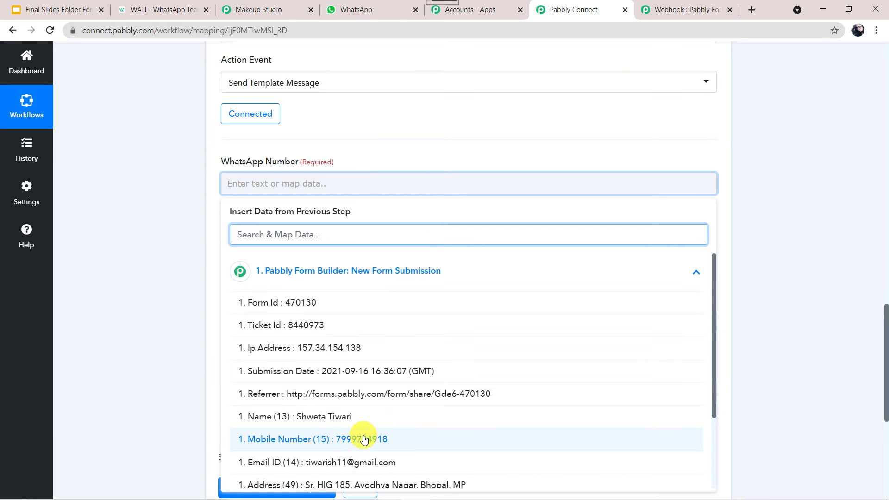
click(352, 441)
click(142, 294)
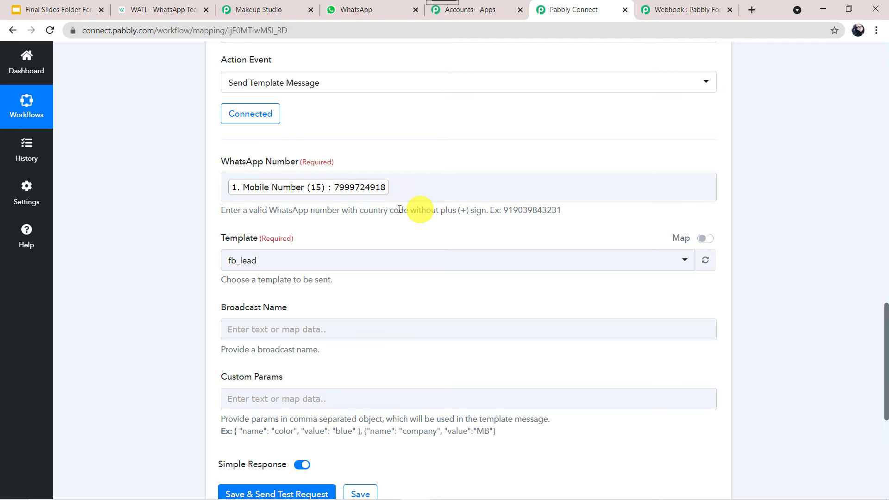
- Prefix the mapped mobile number with country code 91, leaving the template unchanged
click(260, 195)
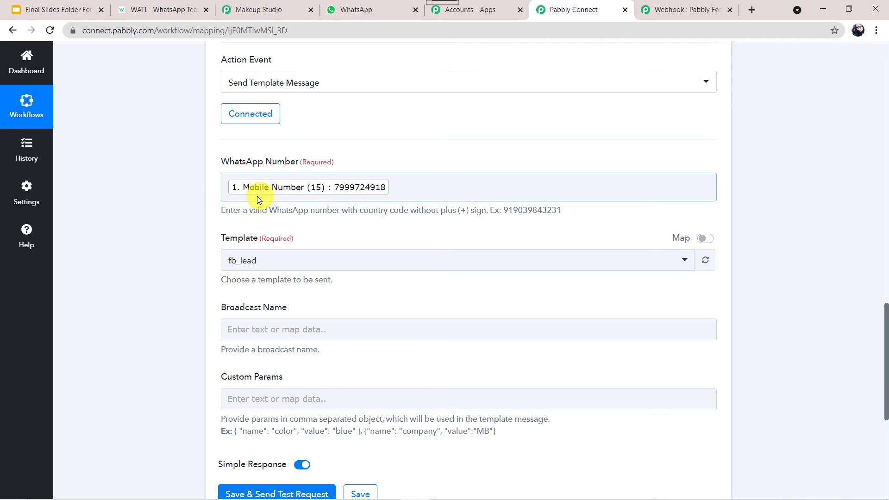
click(225, 186)
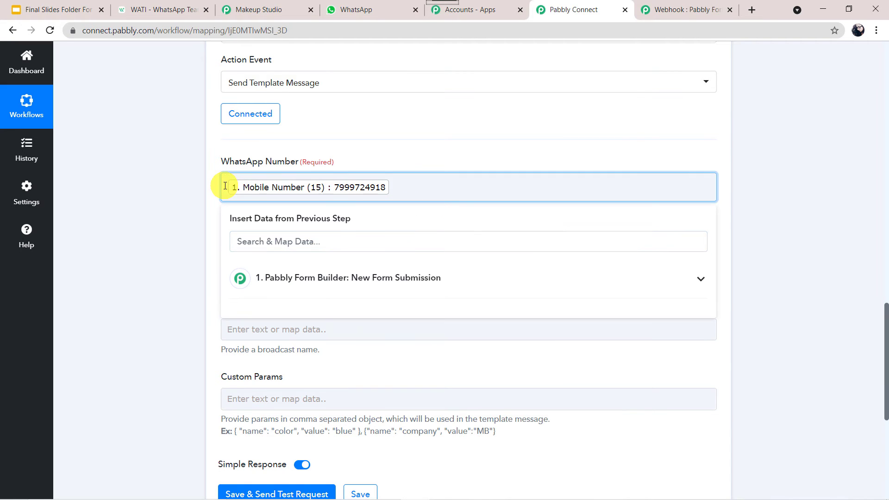
text(91)
click(166, 282)
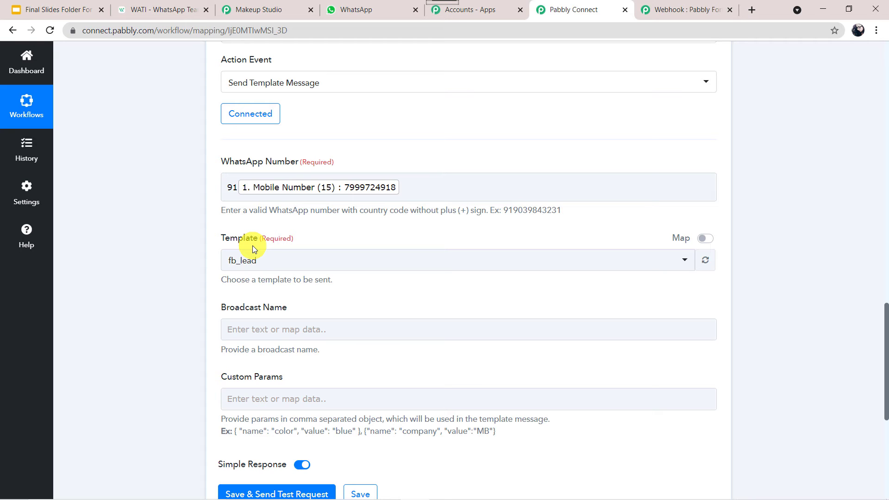
click(366, 260)
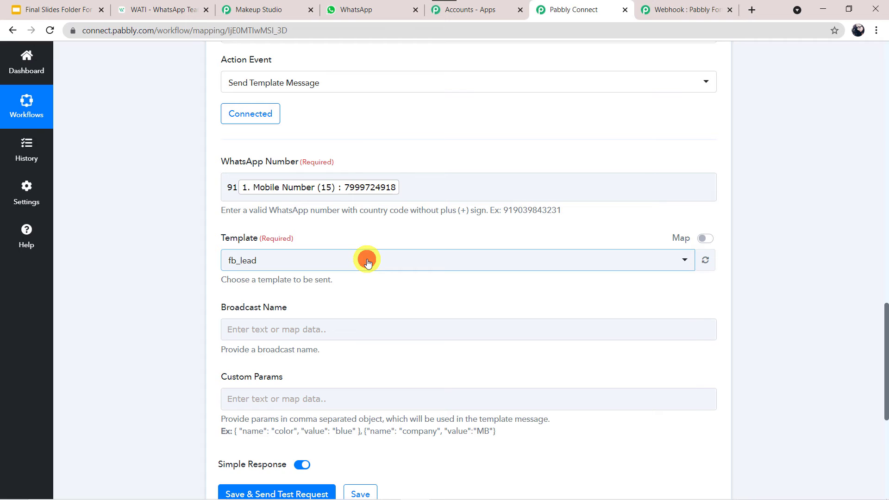
click(148, 222)
- In WATI, go to Broadcast > Template Messages and search the templates for 'spa'
click(169, 6)
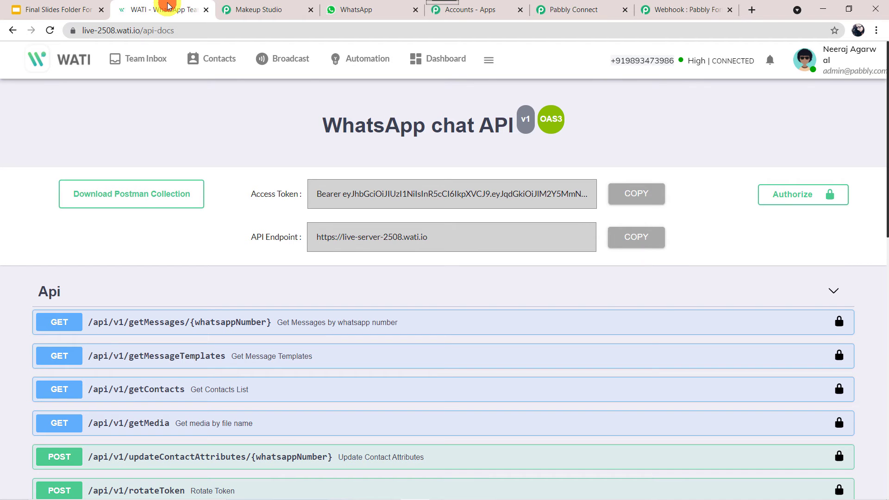
click(281, 60)
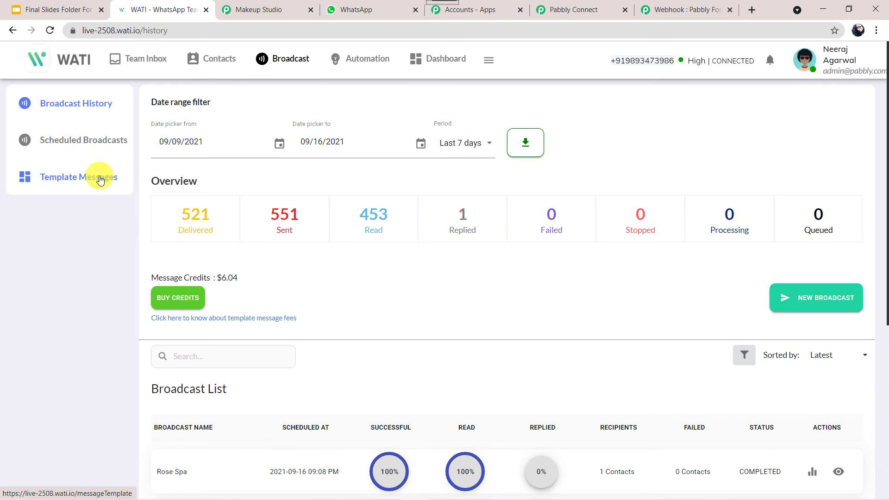
click(100, 180)
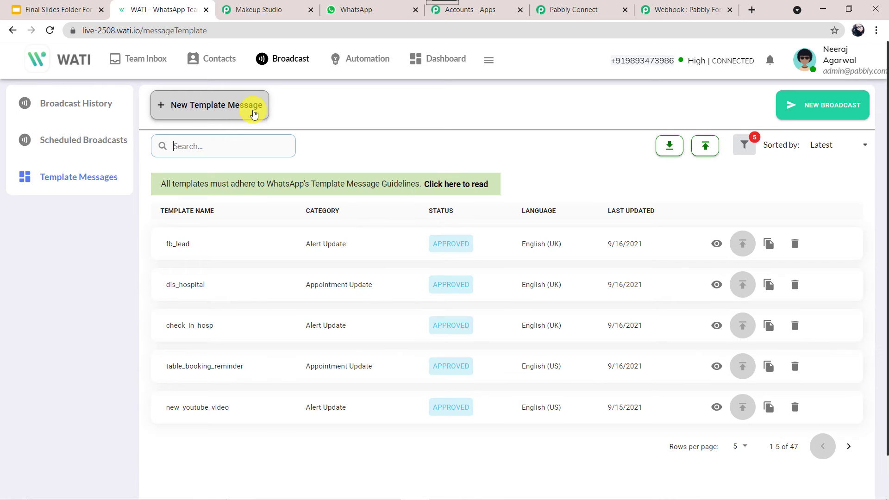
click(213, 146)
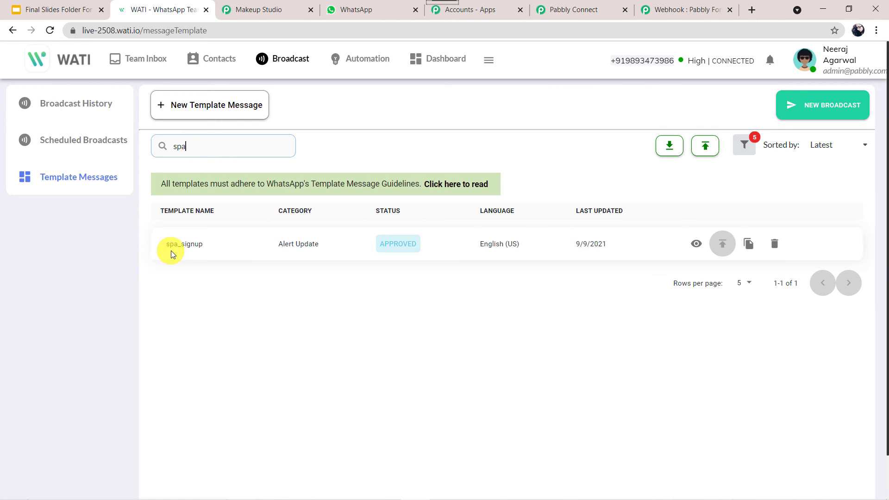
- View spa_signup's details and enlarge its body to reveal the {{name}} and {{company_name}} variables
click(696, 245)
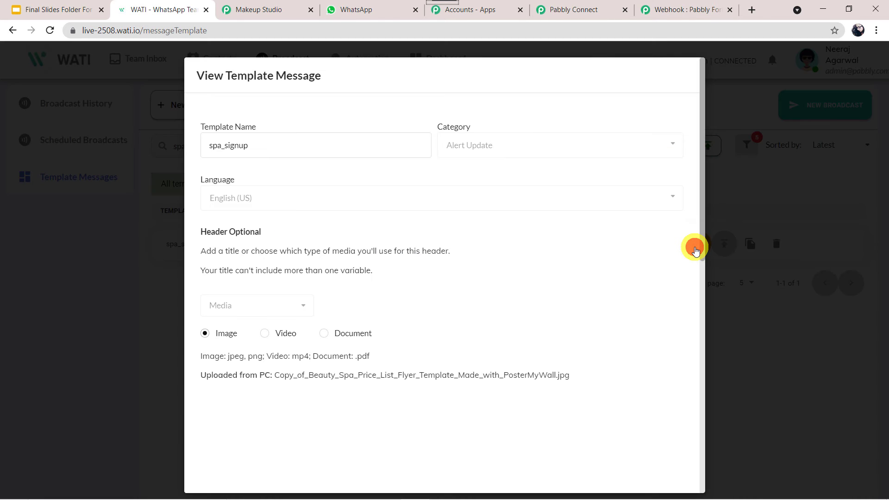
scroll(552, 269, down, 2)
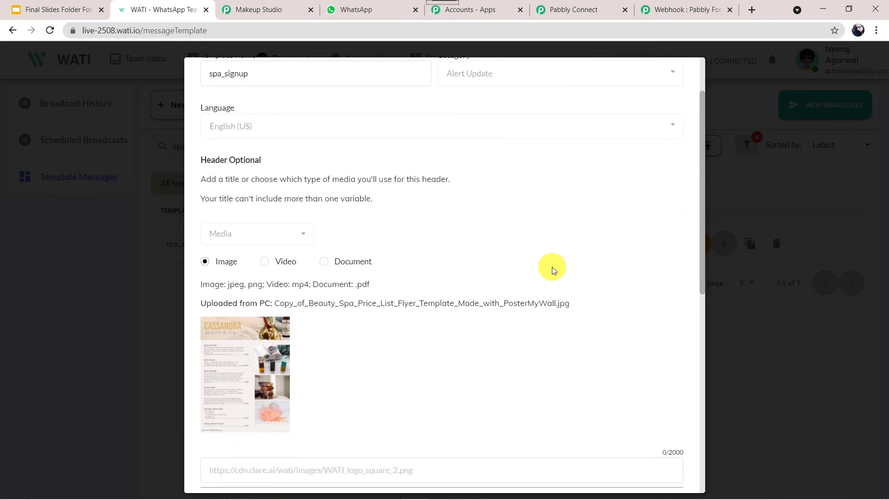
scroll(538, 262, up, 1)
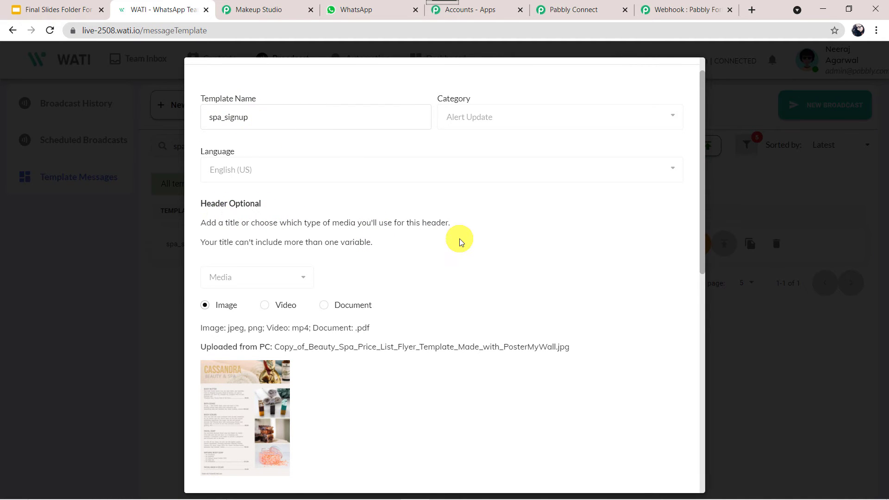
scroll(458, 240, down, 3)
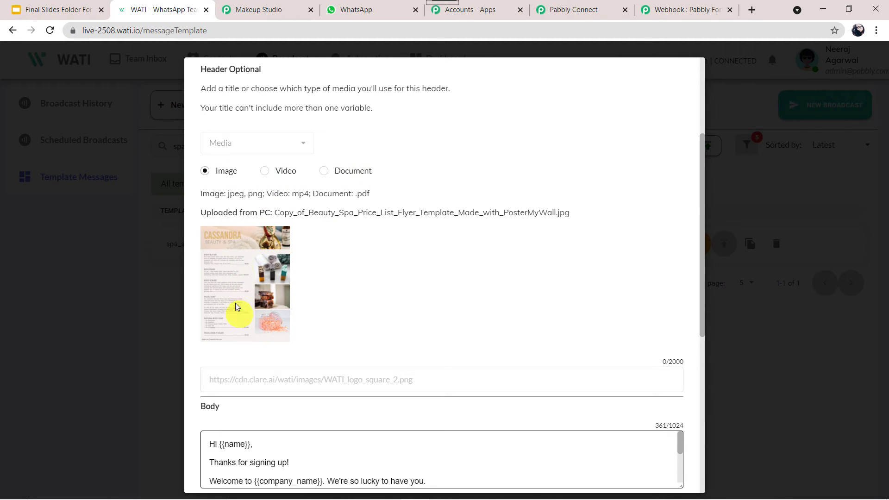
scroll(554, 290, down, 1)
scroll(555, 291, down, 3)
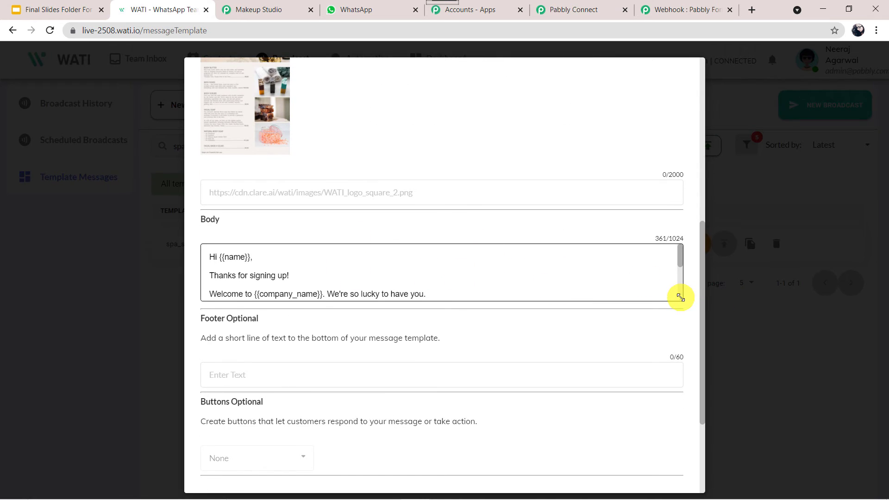
drag(680, 297, 690, 381)
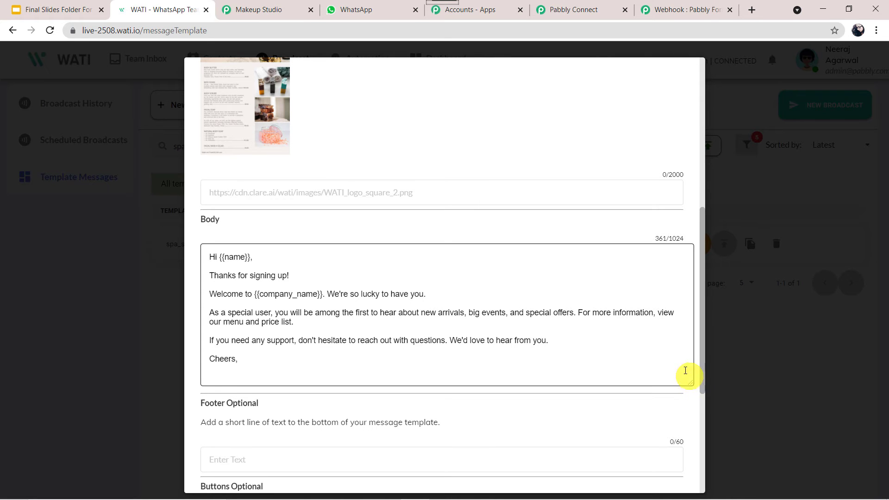
scroll(619, 312, down, 4)
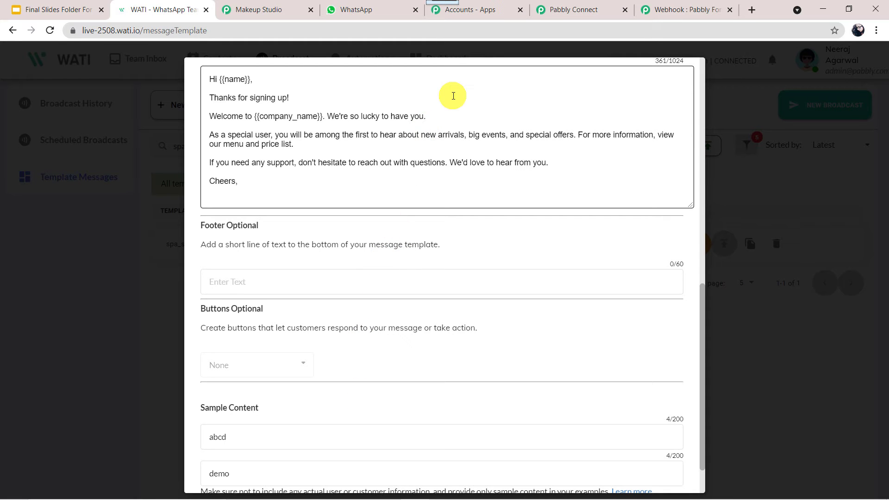
scroll(453, 93, up, 3)
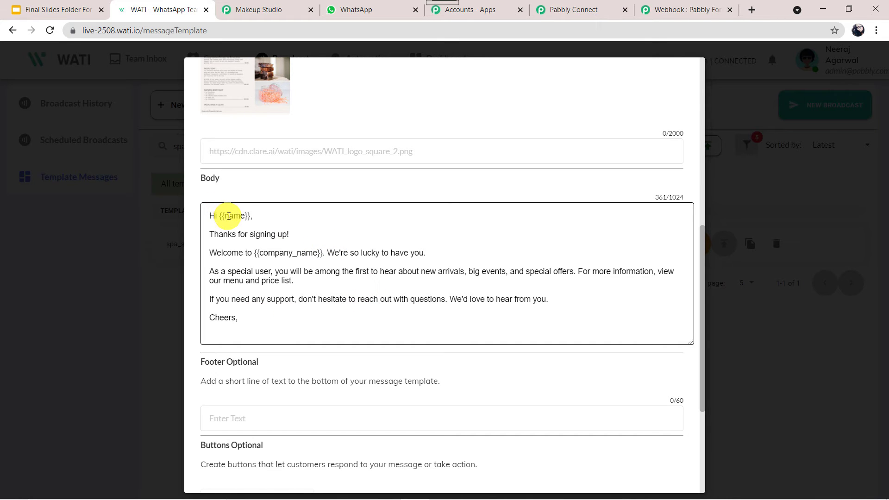
click(235, 218)
click(294, 254)
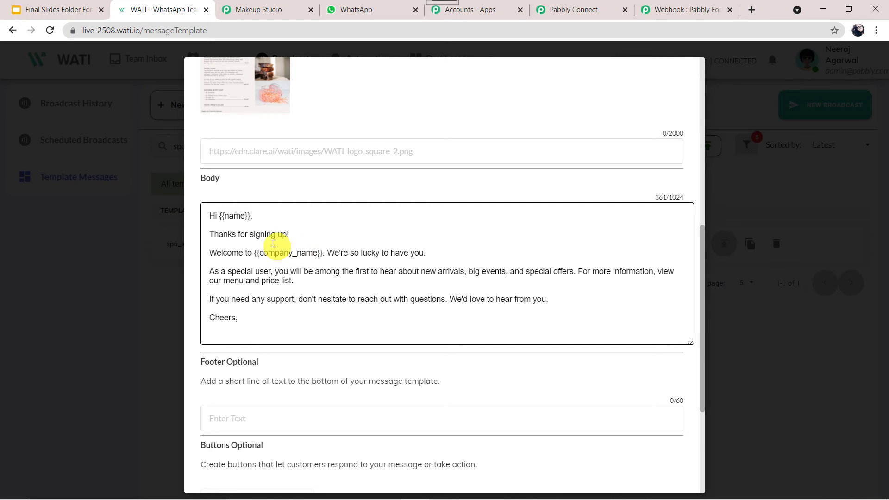
click(238, 214)
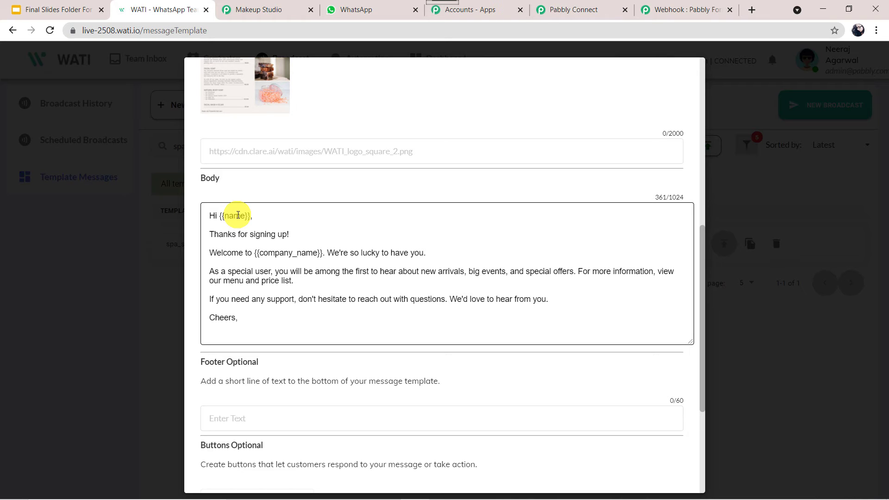
click(238, 214)
click(296, 251)
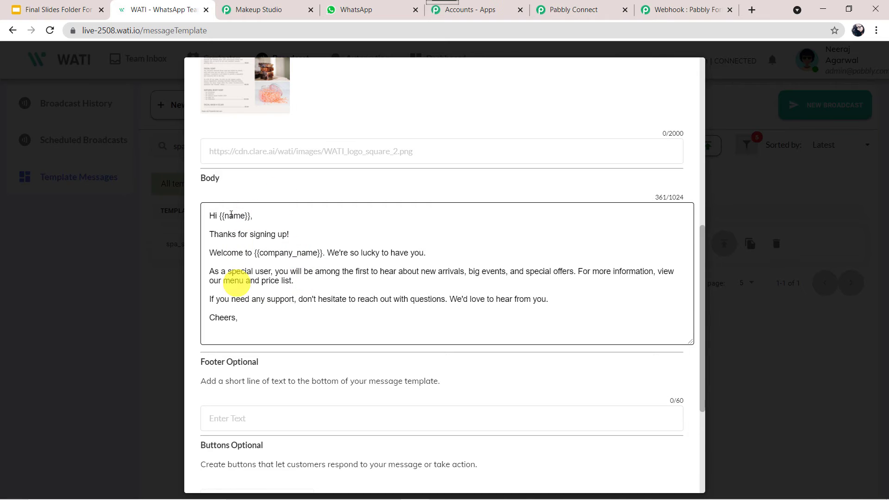
scroll(297, 159, up, 3)
scroll(297, 159, up, 5)
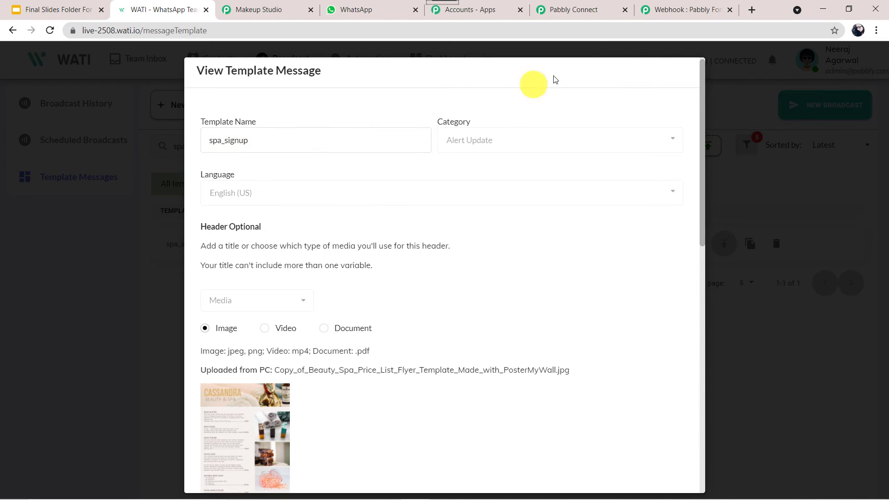
- Choose the spa_signup template in the Pabbly Connect WATI action
click(588, 5)
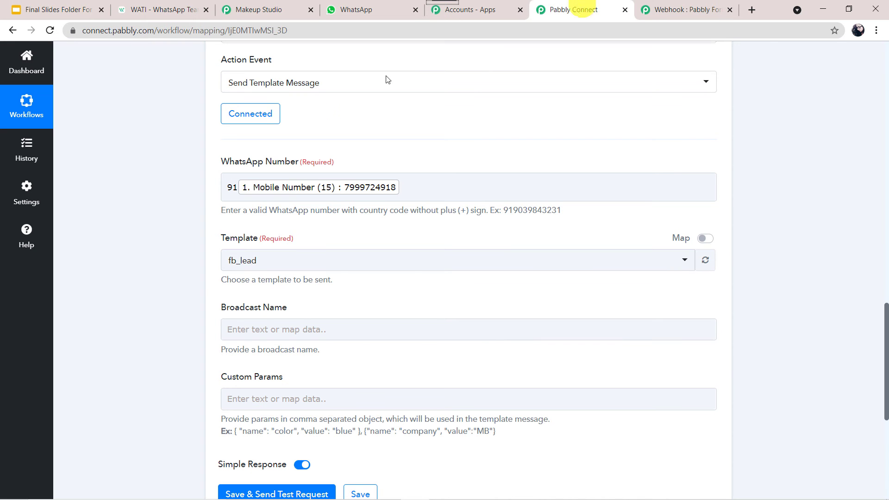
click(315, 261)
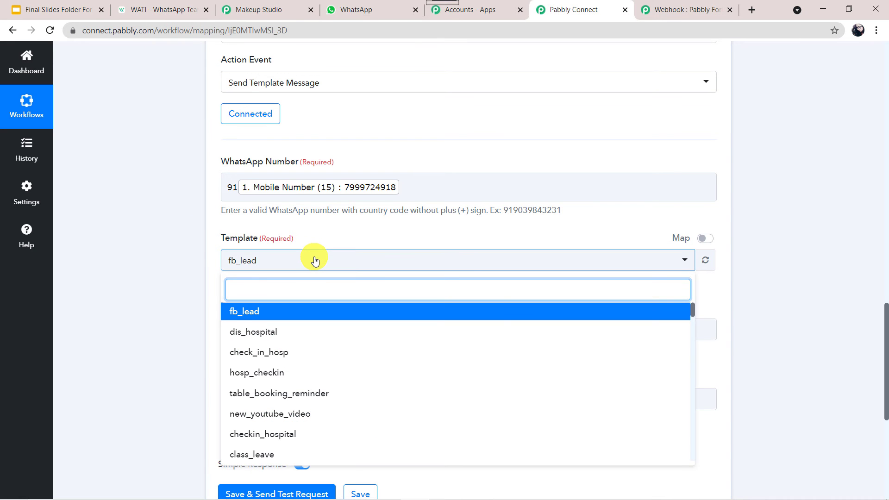
text(spa)
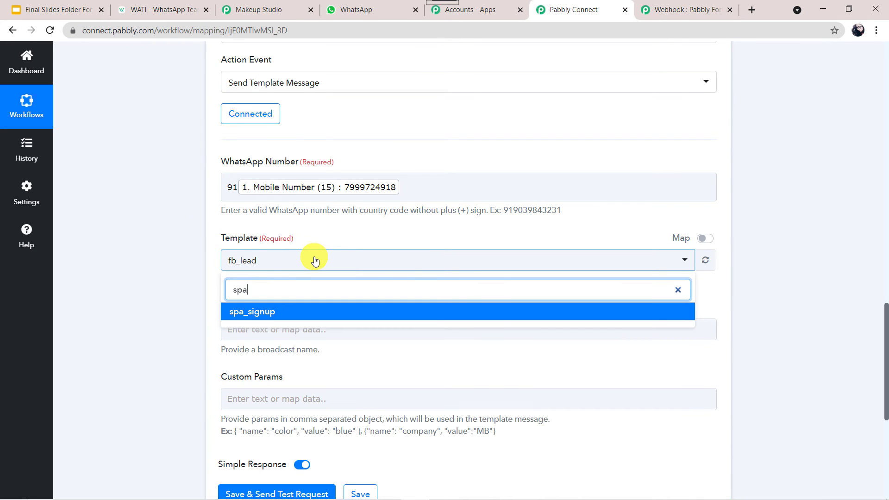
click(261, 312)
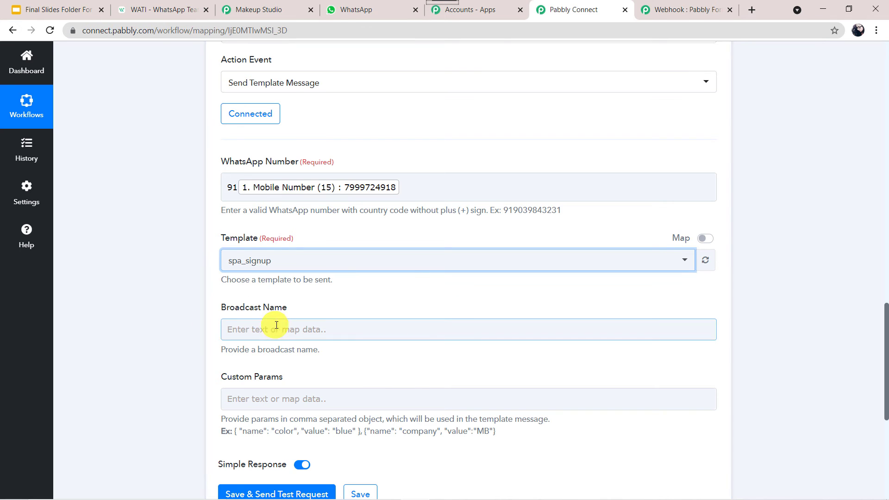
- Set Broadcast Name to 'Bridal Package Customers' and select the Custom Params example text
scroll(166, 313, down, 3)
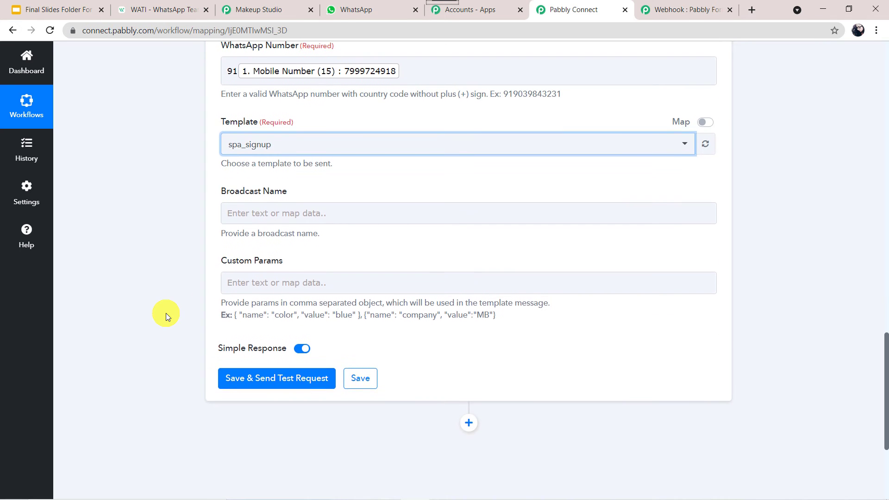
click(254, 211)
text(Bric)
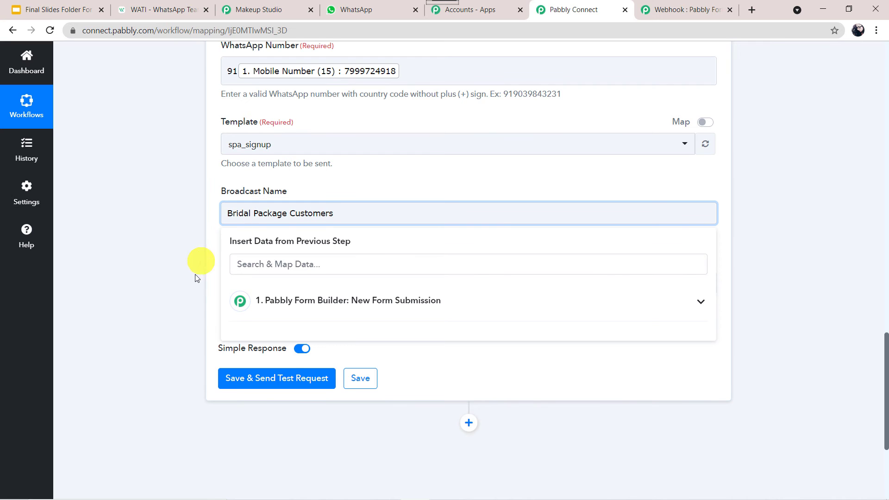
click(186, 250)
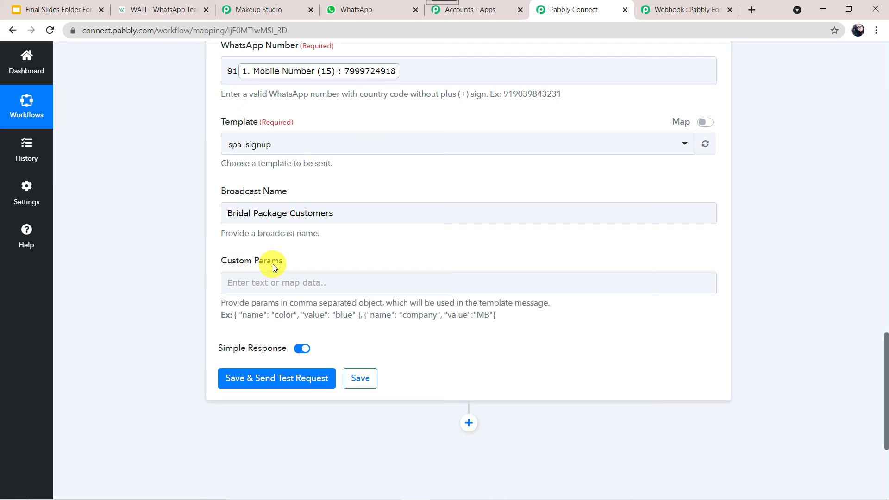
click(288, 282)
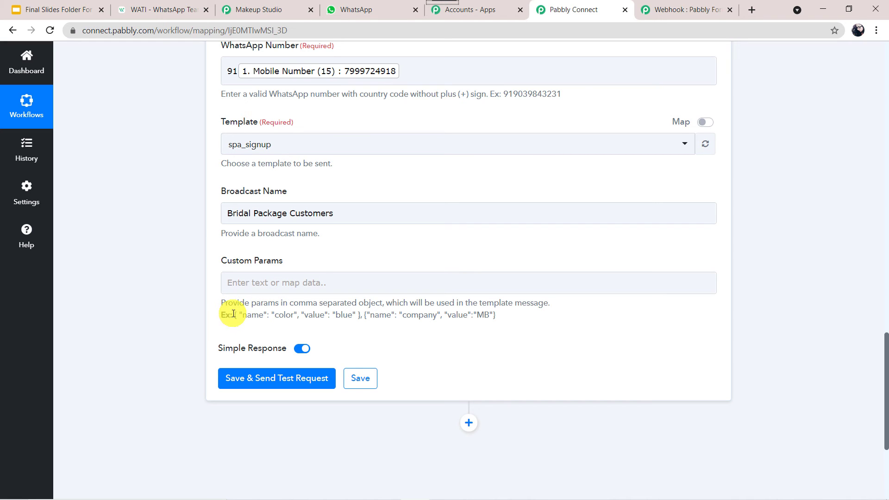
drag(234, 315, 508, 321)
key(ctrl+c)
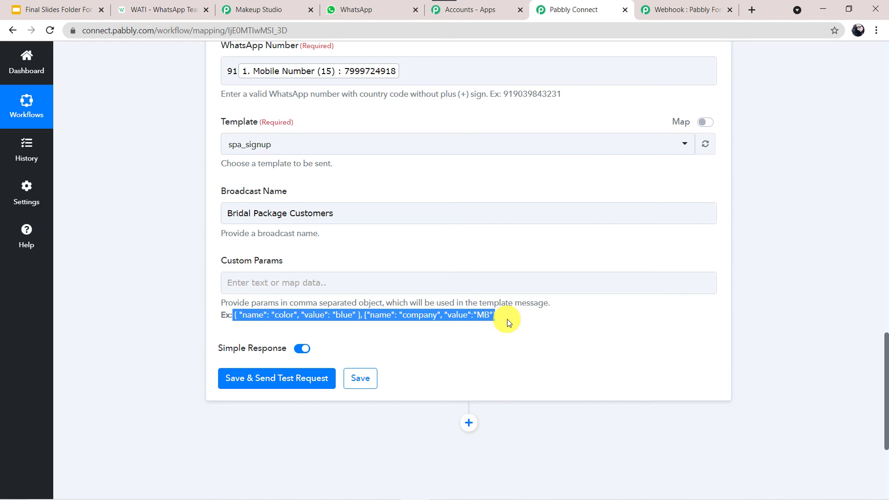
- Paste the example JSON into Custom Params and map the name key to the form's Name (13) field
click(425, 283)
key(ctrl+v)
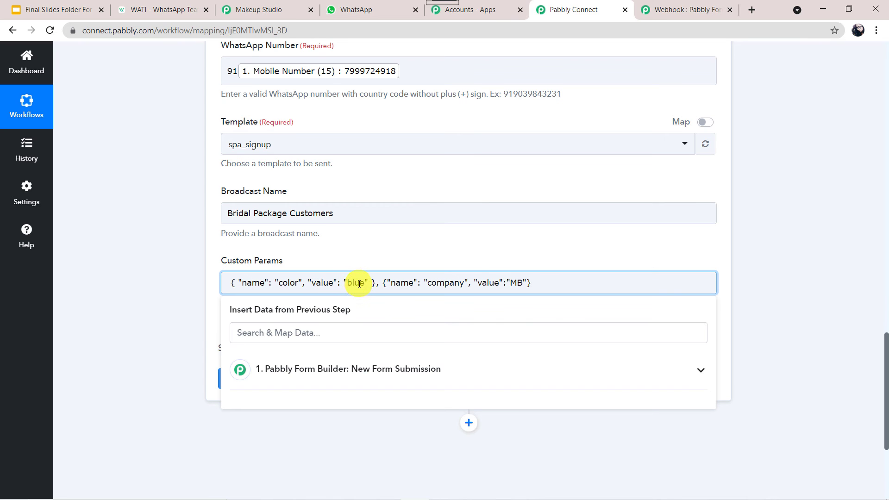
click(183, 14)
scroll(436, 219, down, 6)
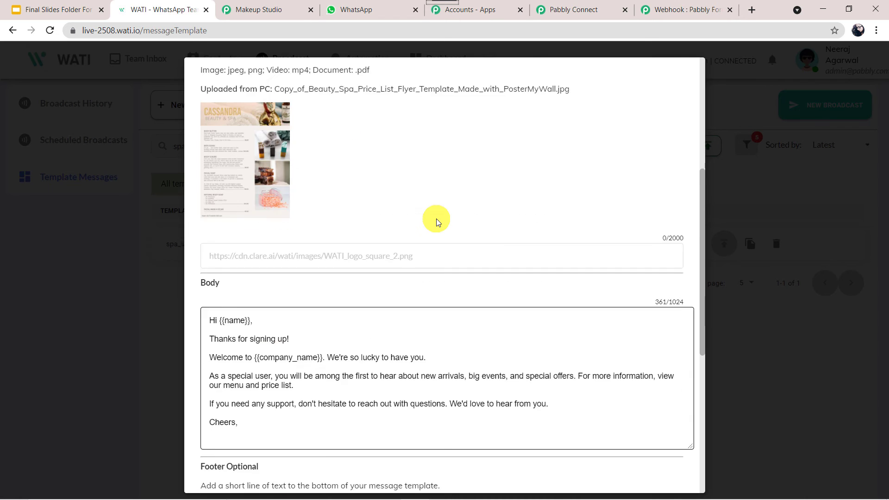
scroll(436, 219, down, 2)
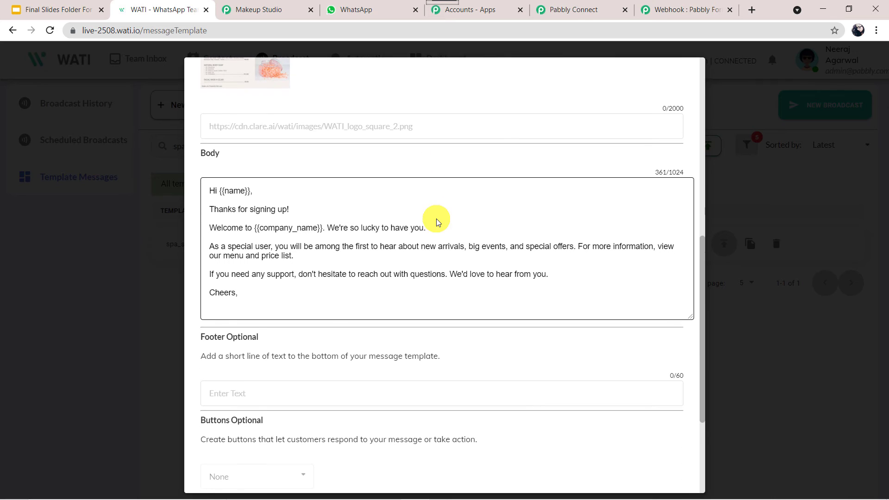
double_click(234, 192)
key(ctrl+c)
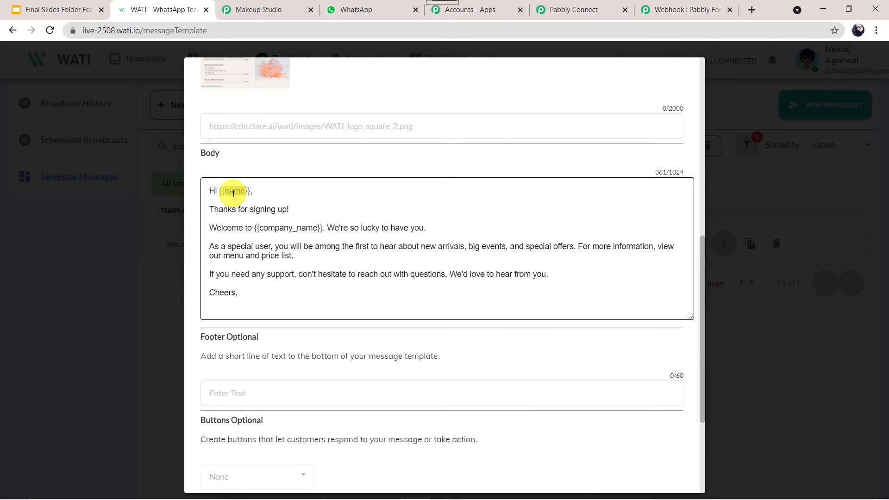
click(585, 4)
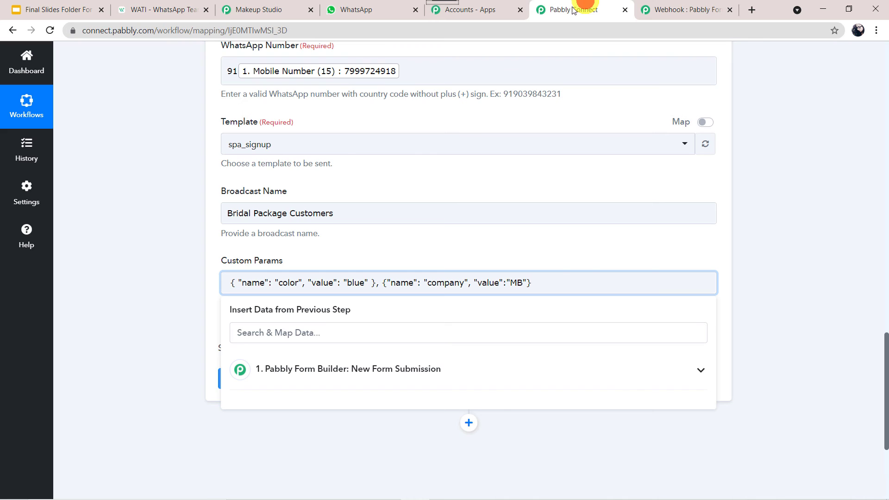
double_click(291, 282)
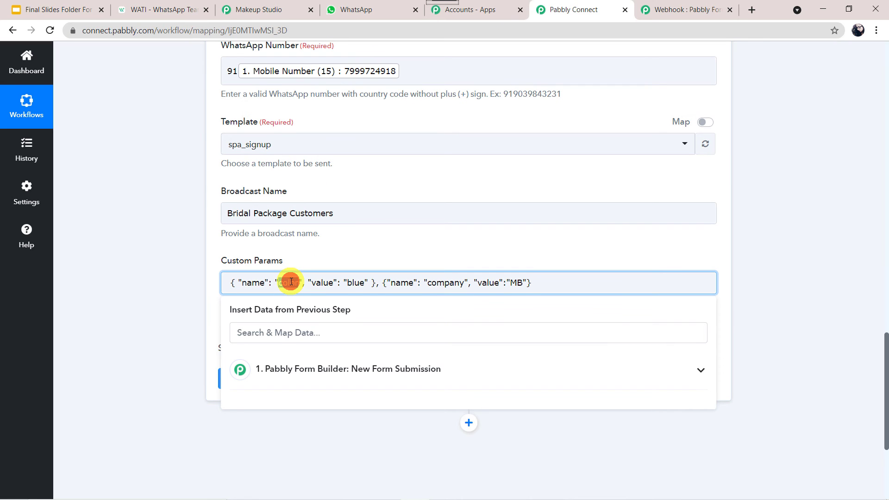
key(ctrl+v)
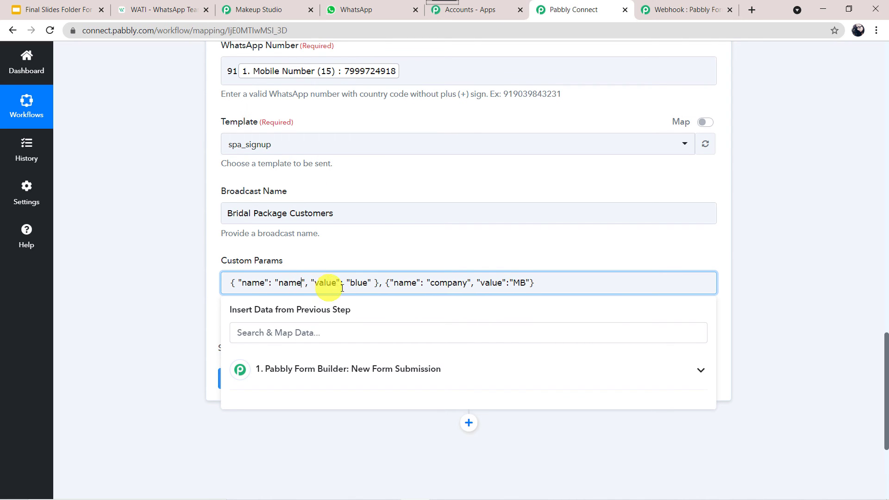
double_click(361, 283)
key(BackSpace)
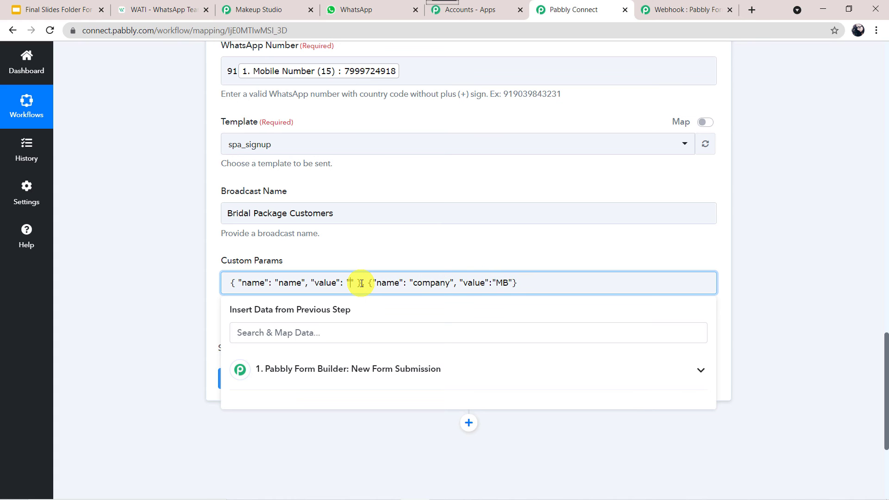
click(287, 369)
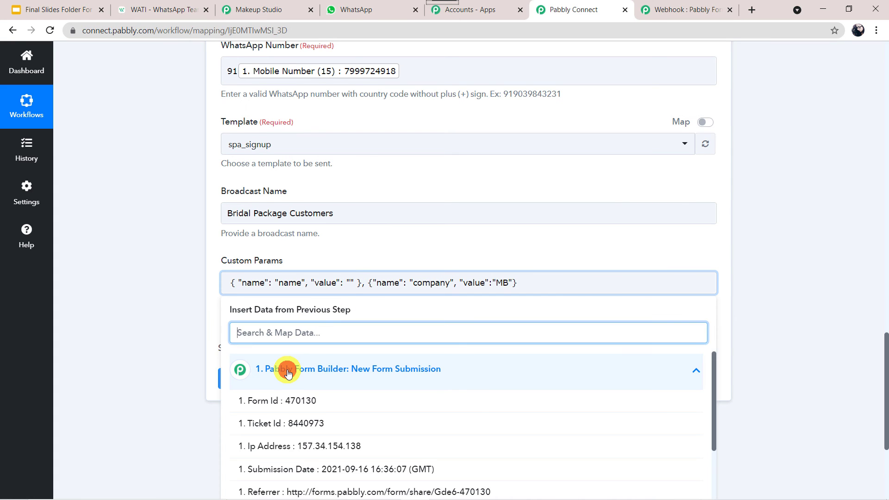
scroll(354, 271, down, 3)
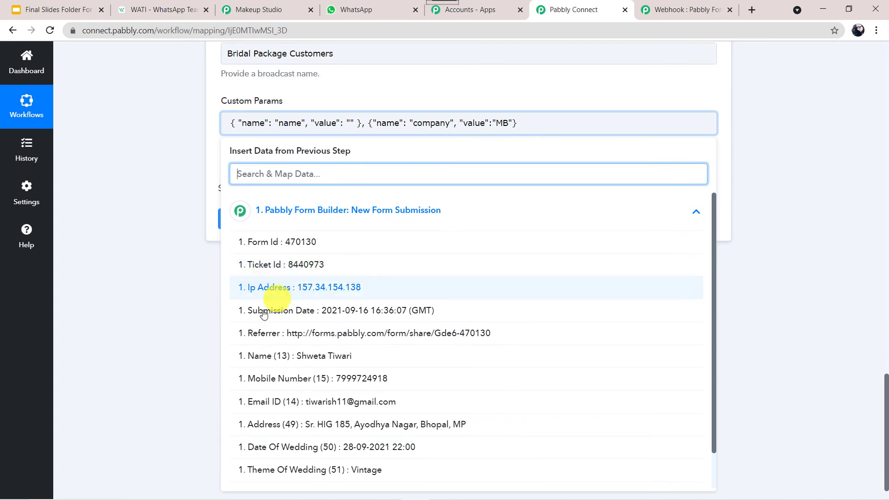
click(349, 360)
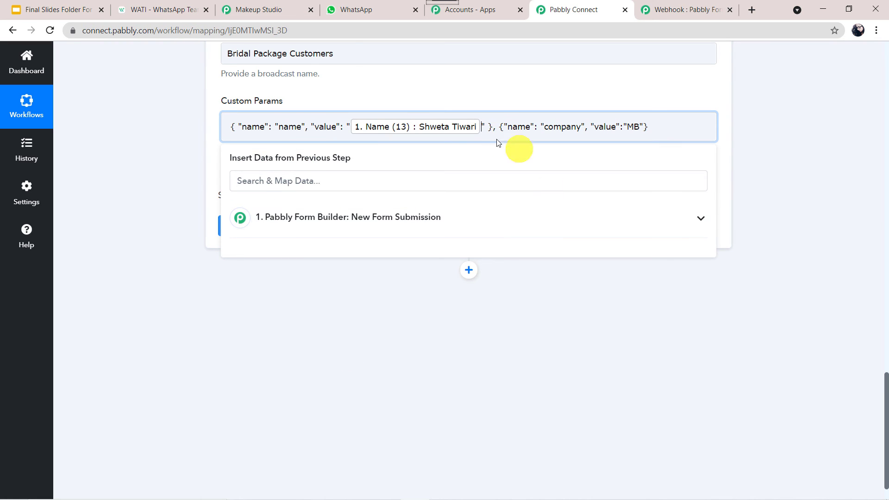
- Add a company_name key with the value 'Cassandra Beauty and Spa'
click(170, 6)
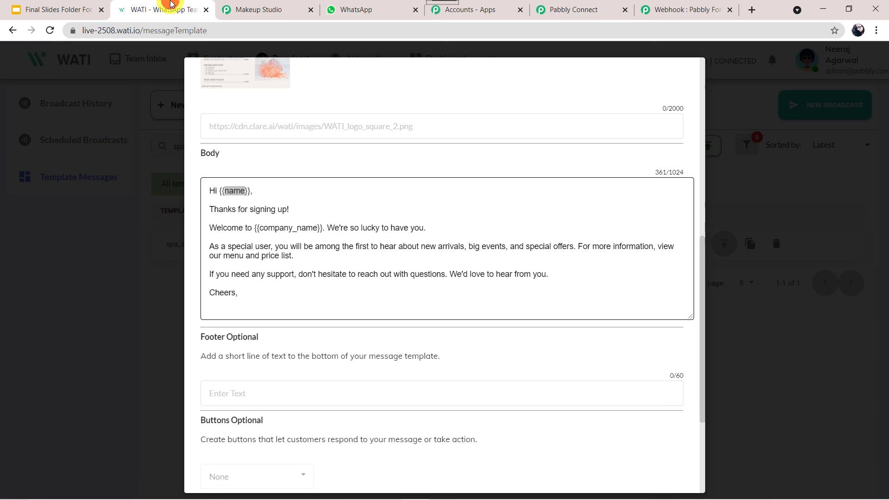
click(298, 226)
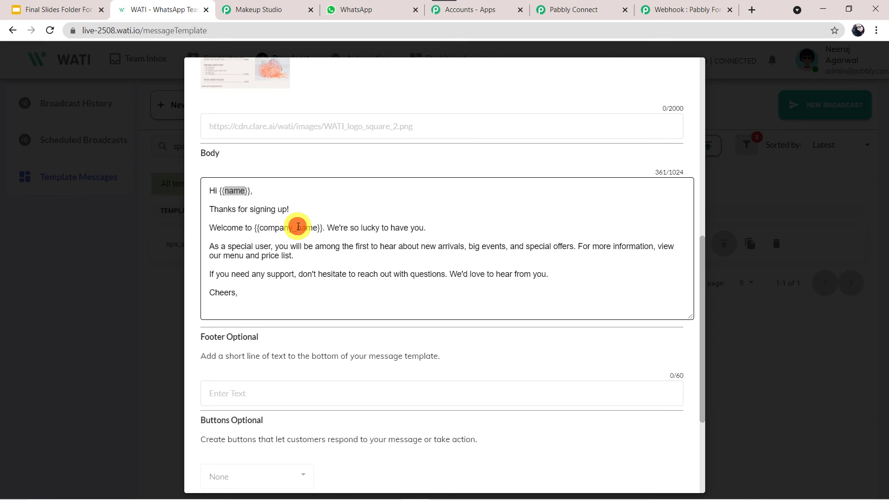
double_click(297, 226)
key(ctrl+c)
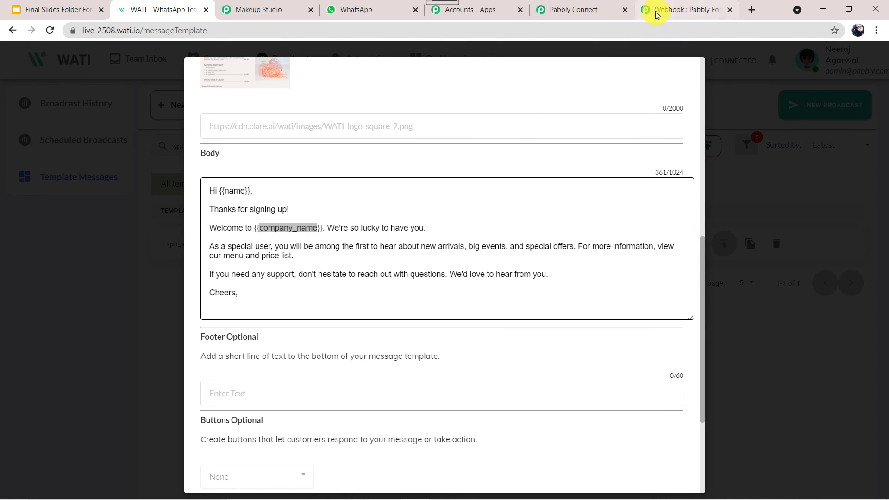
click(567, 6)
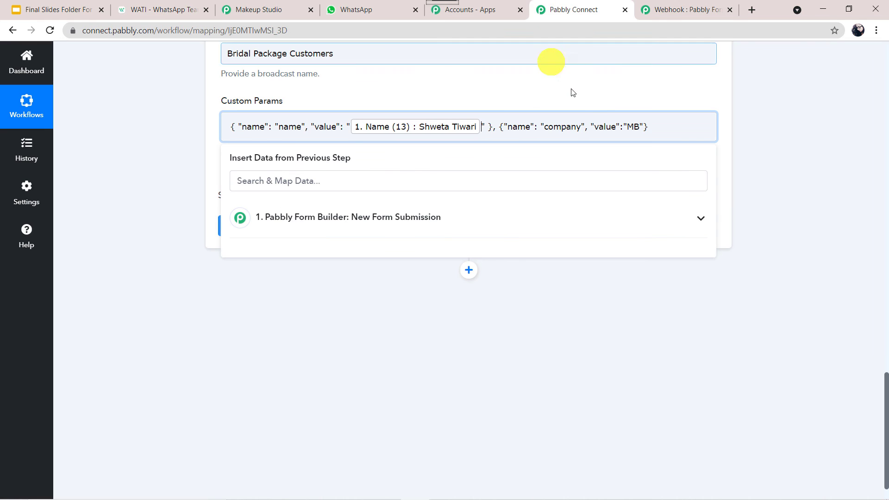
double_click(564, 128)
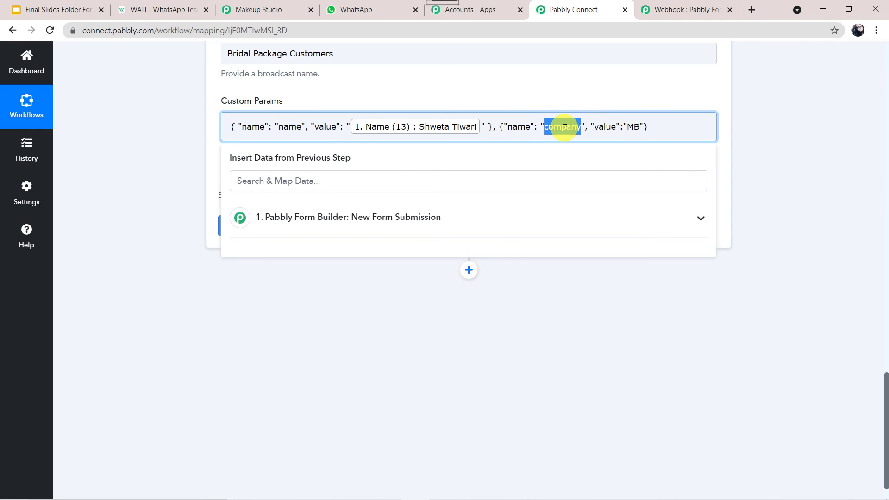
key(ctrl+v)
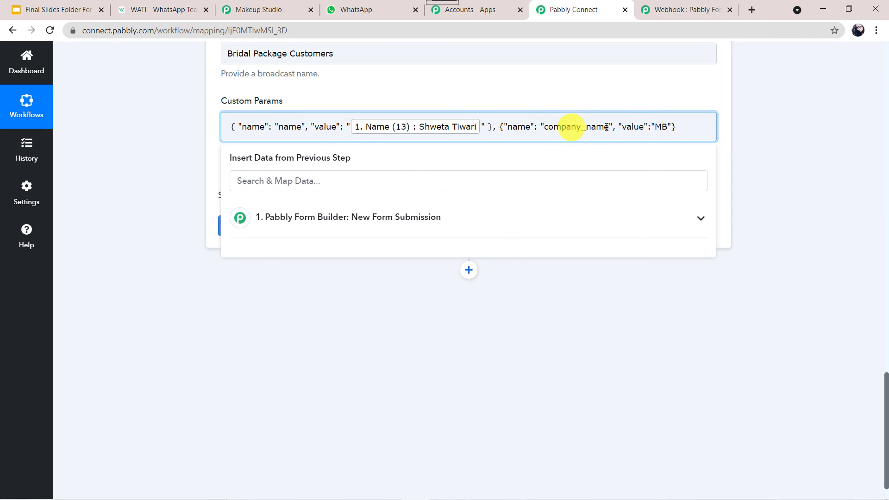
double_click(666, 127)
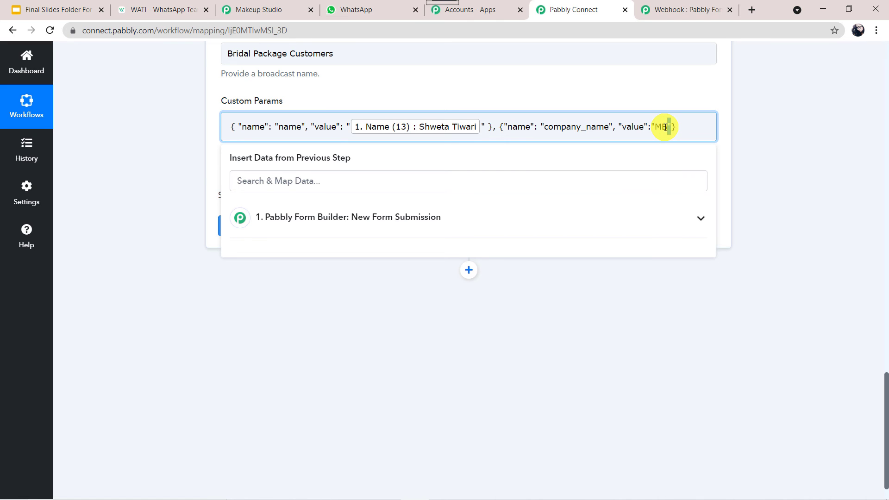
double_click(662, 127)
key(BackSpace)
text(CNssandra )
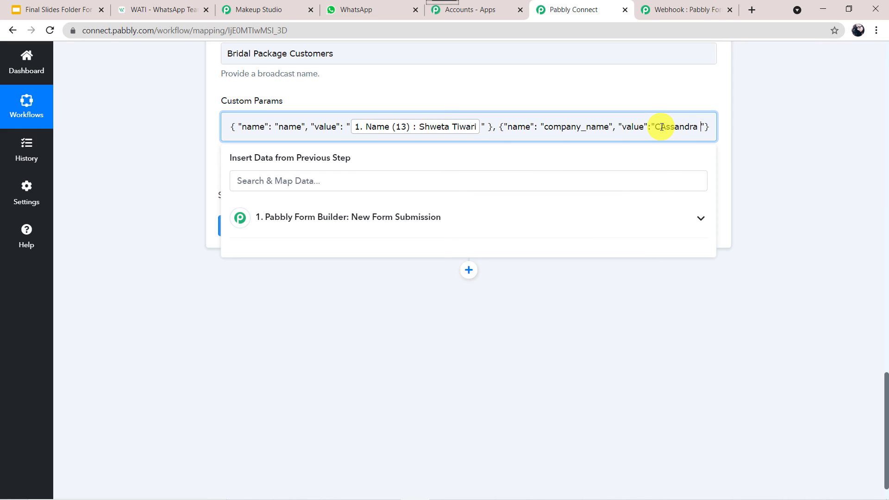
text(Beau)
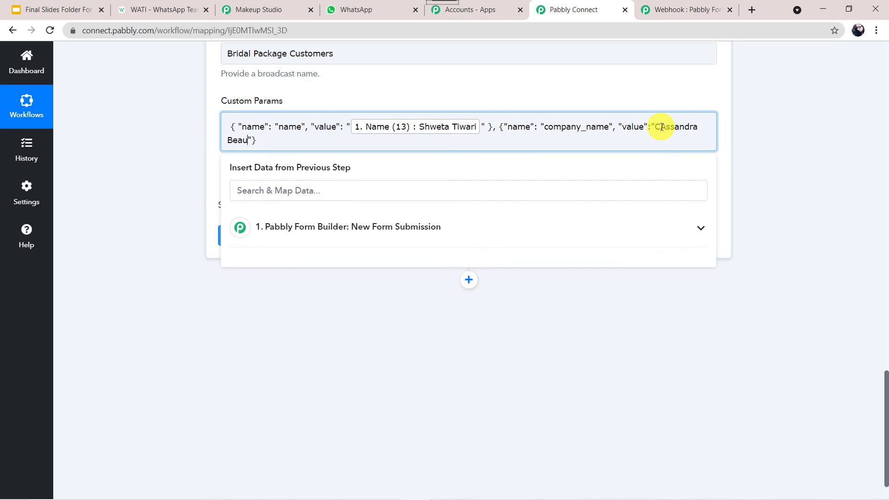
text(ty and Spa)
- Save and send a test request, then confirm the spa_signup welcome message arrived in WhatsApp Web
click(160, 250)
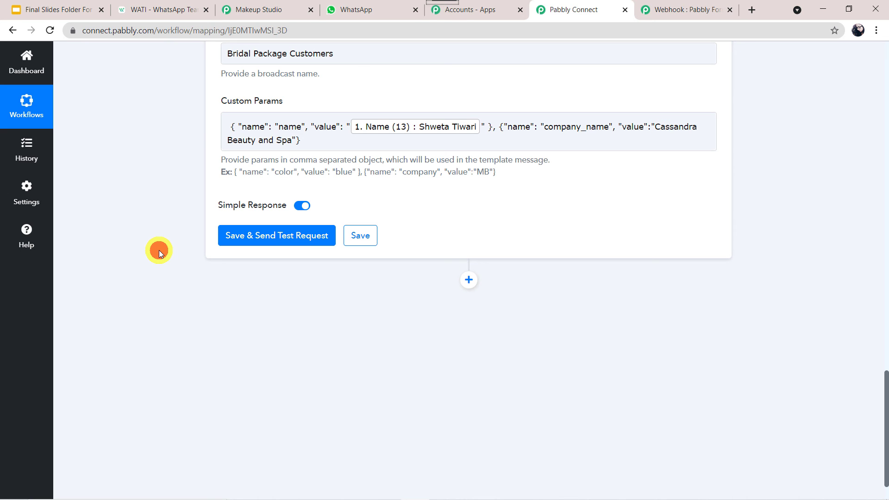
click(259, 242)
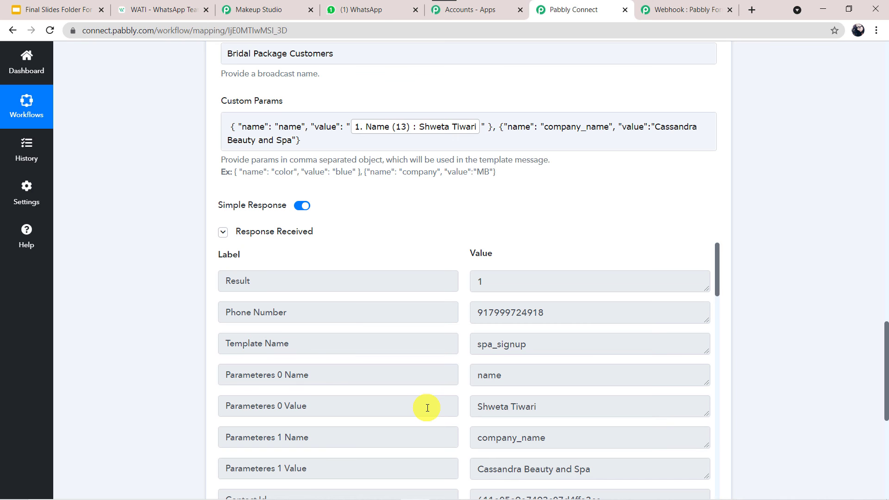
click(374, 9)
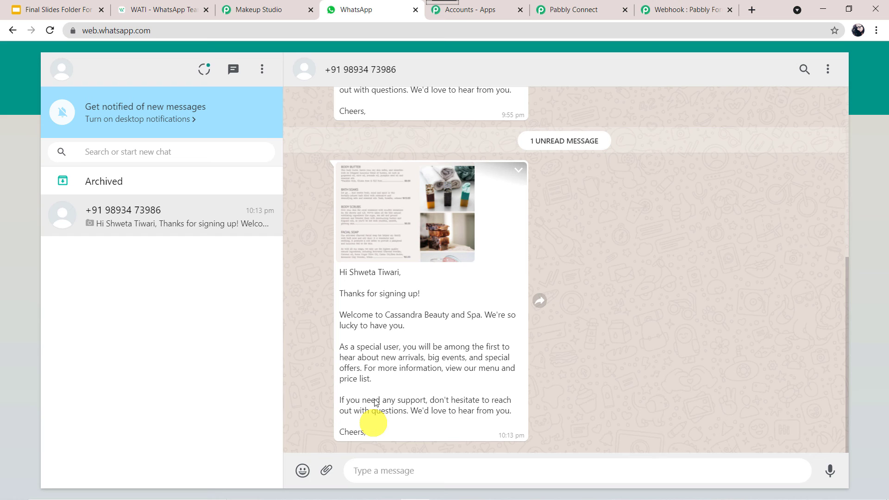
click(169, 8)
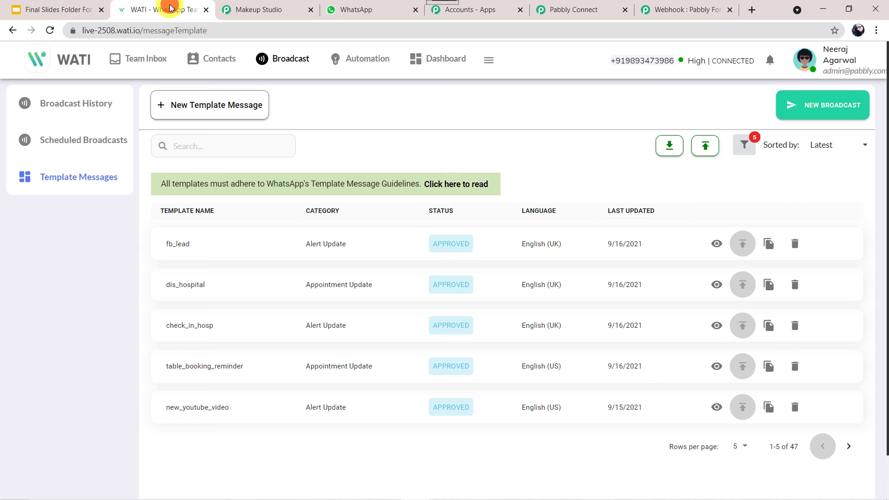
click(184, 141)
text(spa)
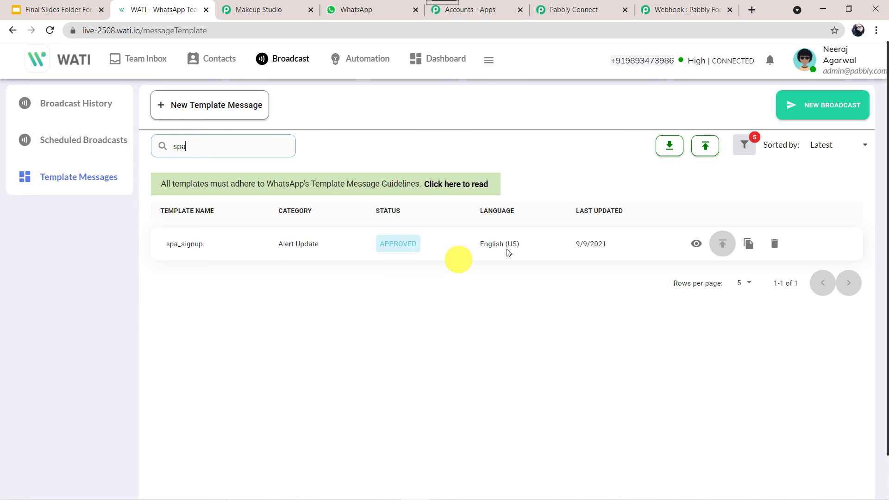
click(697, 245)
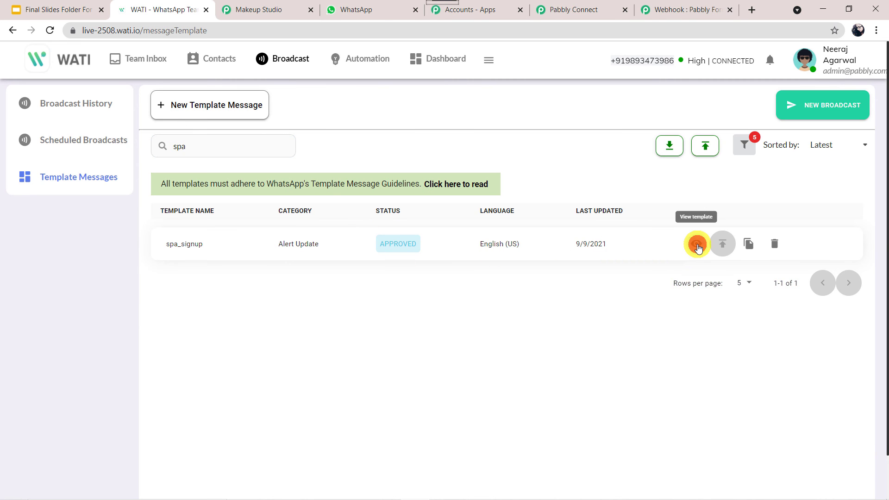
scroll(430, 270, down, 4)
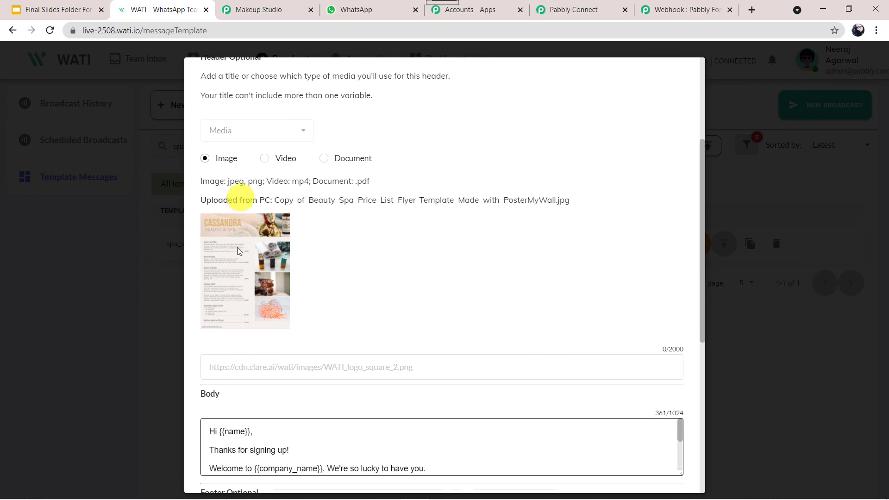
click(357, 10)
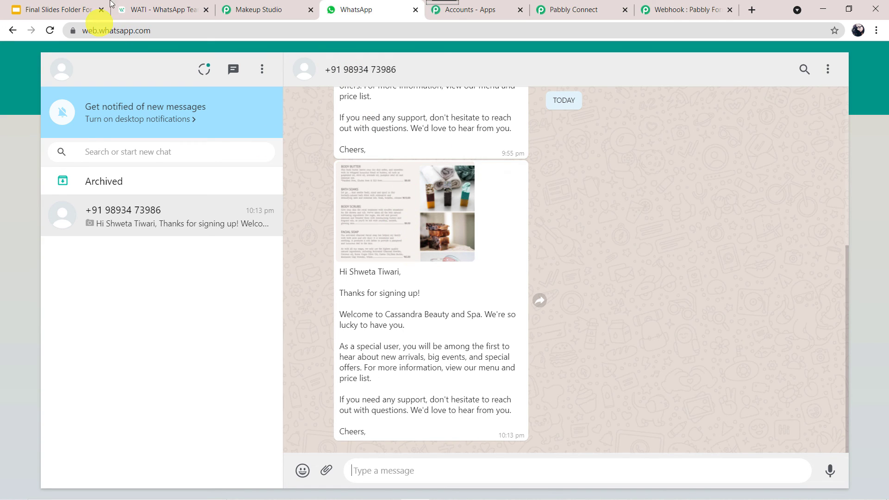
click(155, 12)
scroll(538, 246, down, 3)
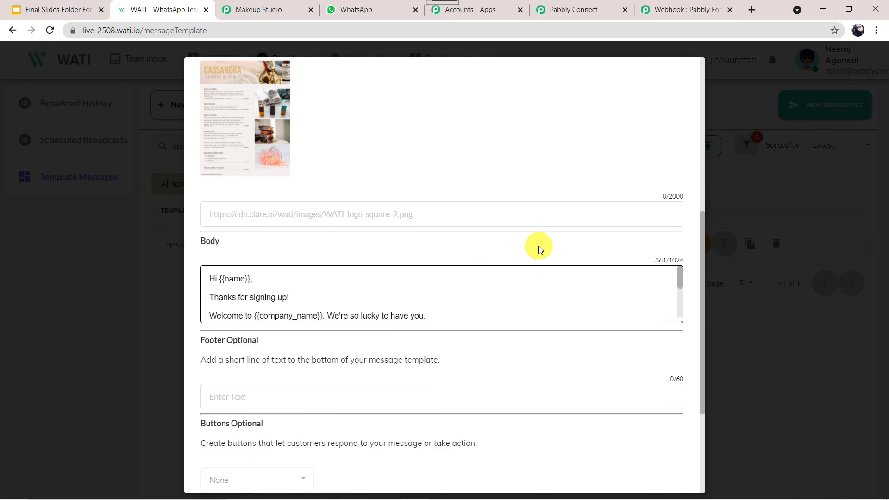
drag(679, 292, 687, 395)
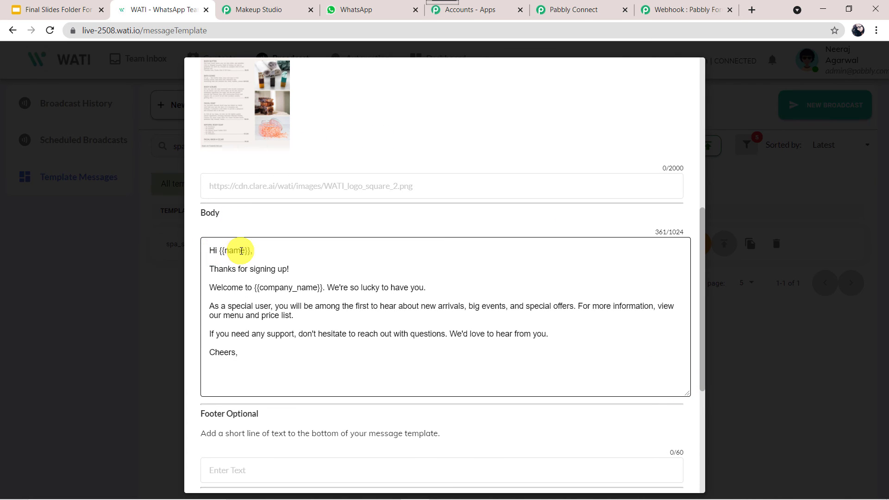
click(354, 9)
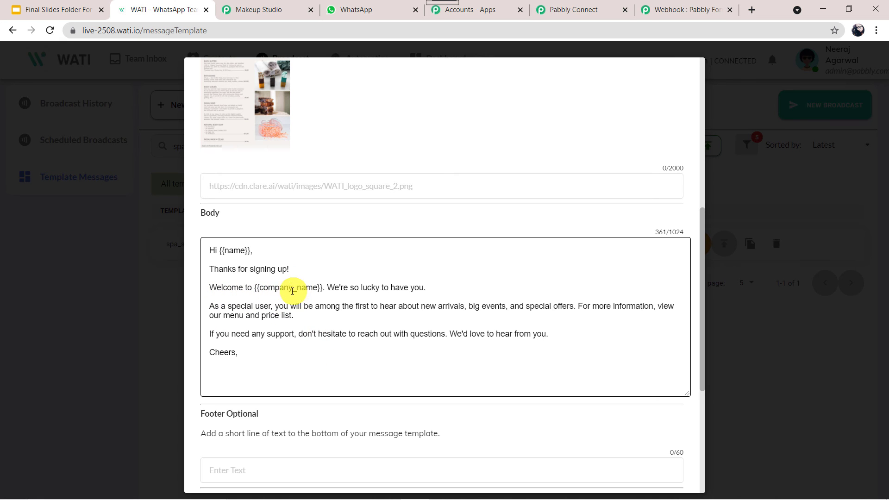
click(378, 8)
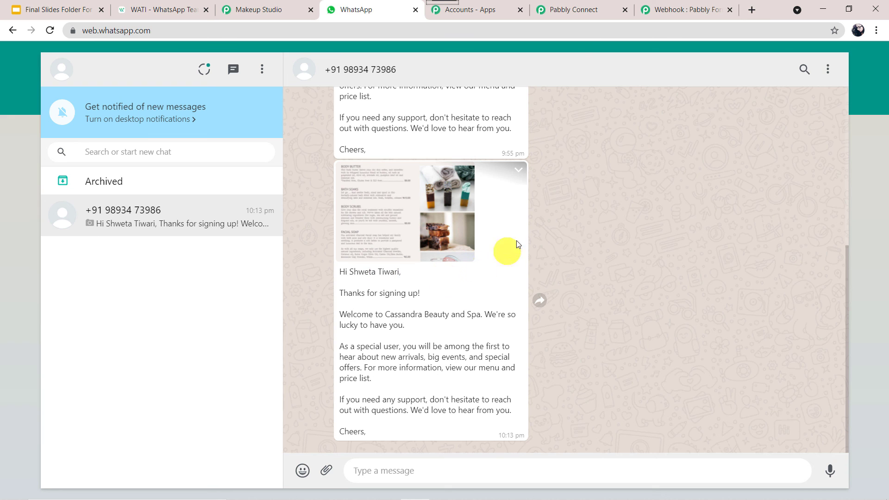
- Save the WATI send-template step, dismiss the success dialog, and bring the Makeup Studio form forward
click(579, 8)
scroll(183, 304, down, 5)
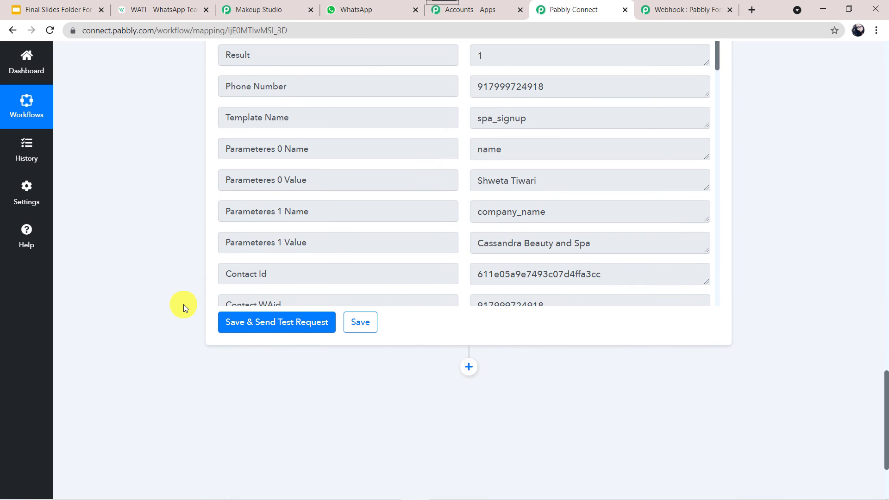
click(359, 323)
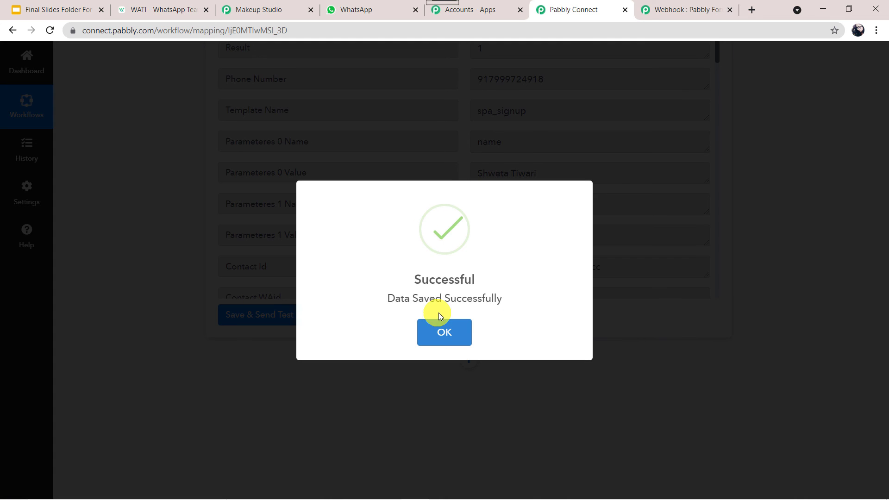
click(440, 332)
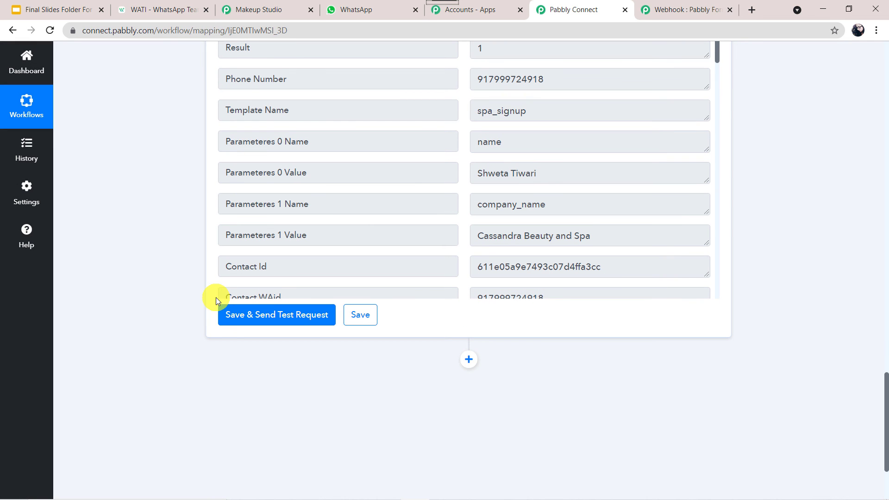
click(175, 230)
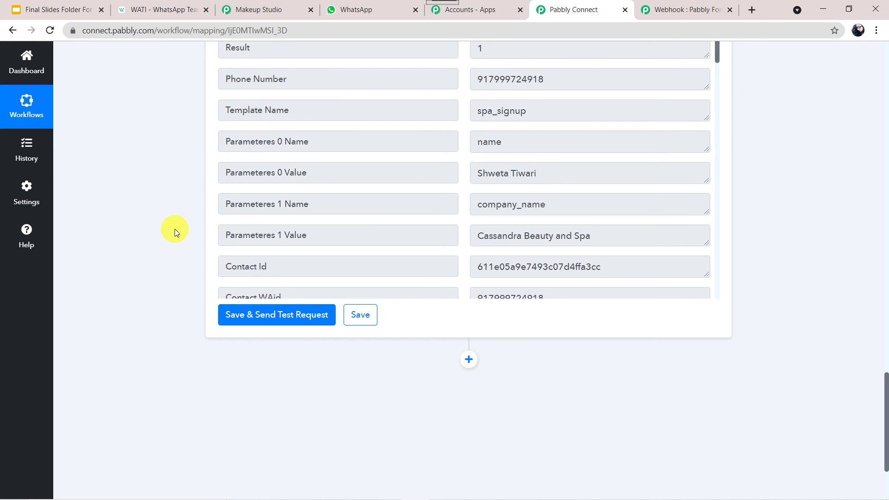
scroll(174, 229, up, 6)
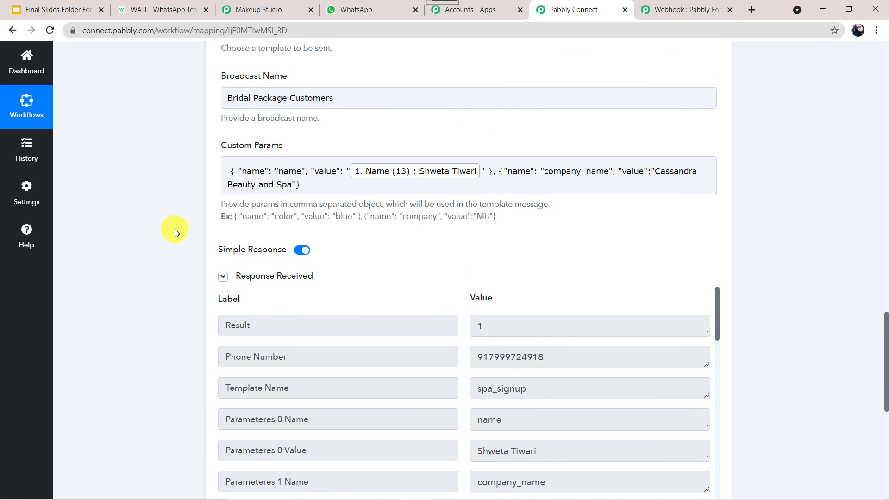
click(270, 7)
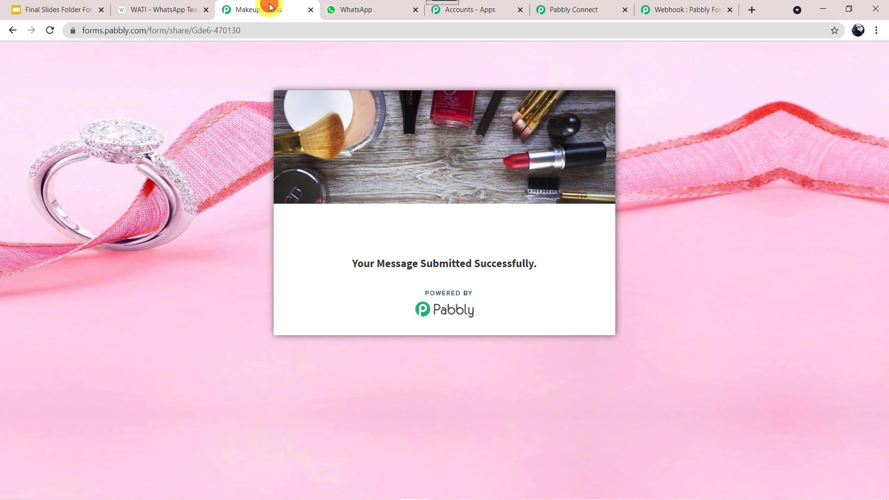
- Reload the Makeup Studio form and enter the new contact's name, mobile number, email and address
click(278, 37)
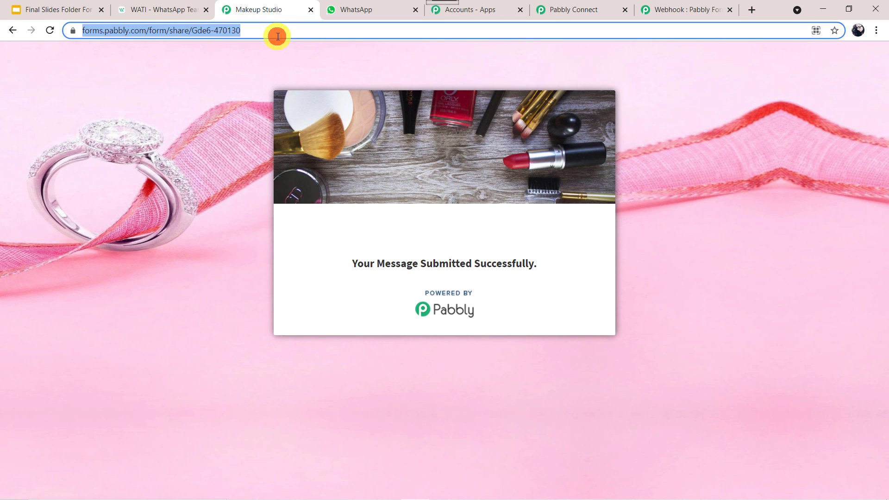
key(Return)
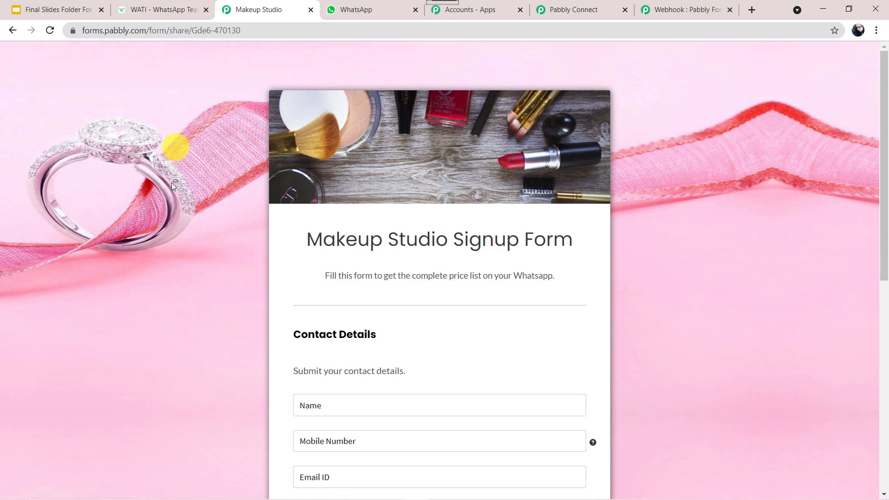
scroll(177, 260, down, 6)
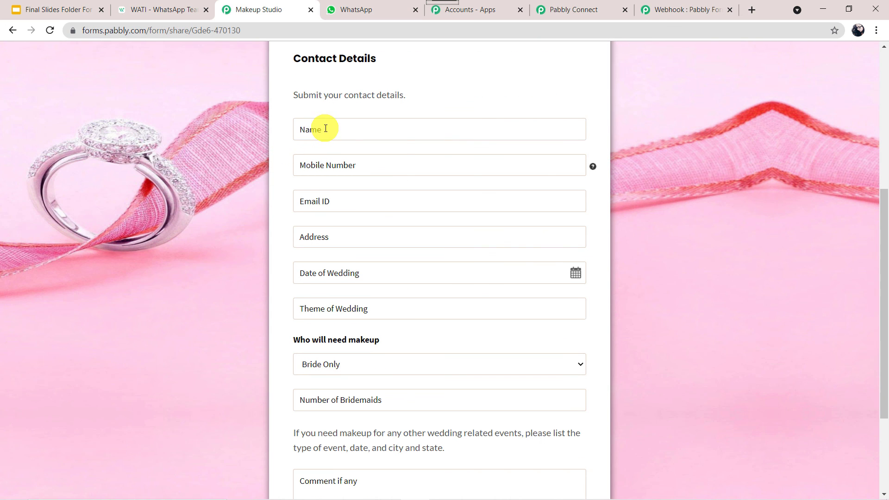
click(325, 129)
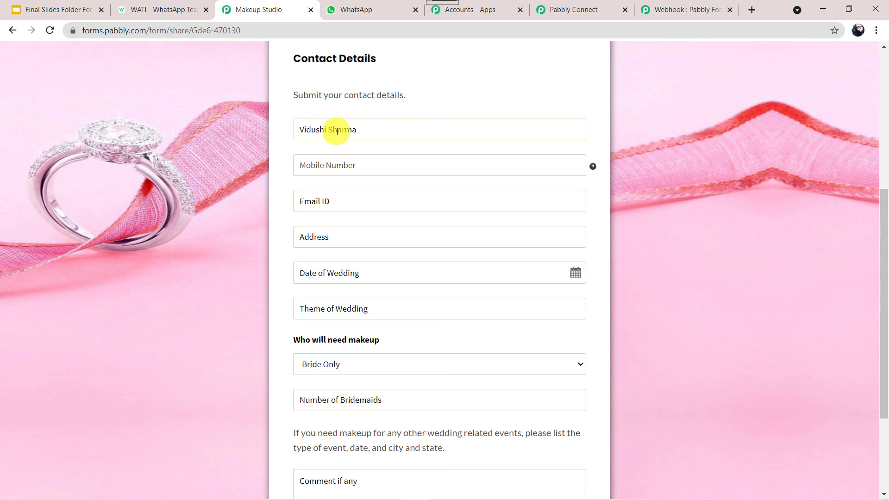
key(Tab)
text(8)
key(BackSpace)
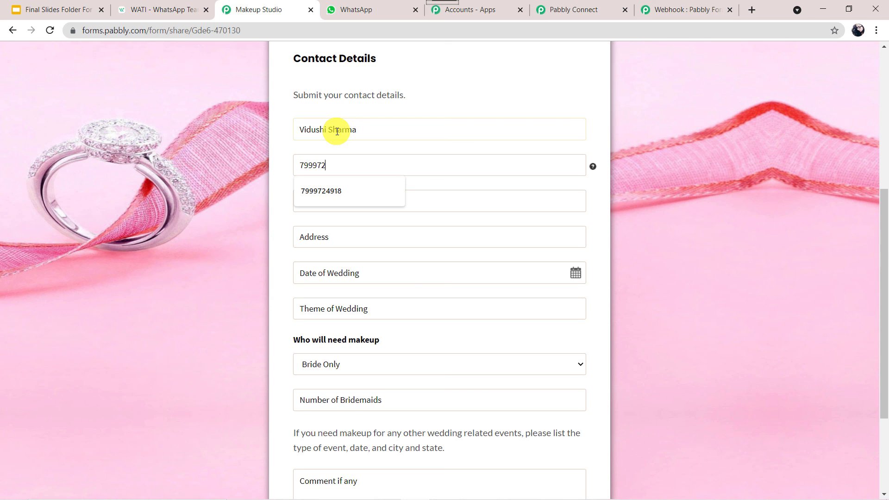
key(Tab)
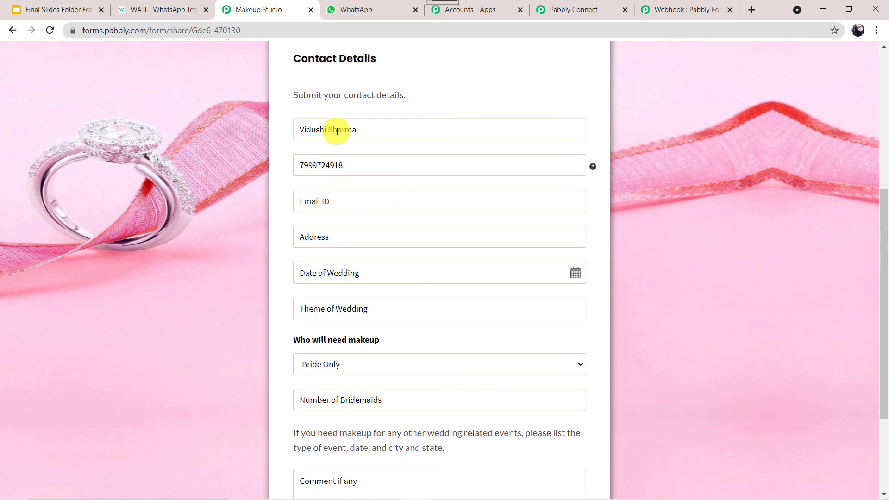
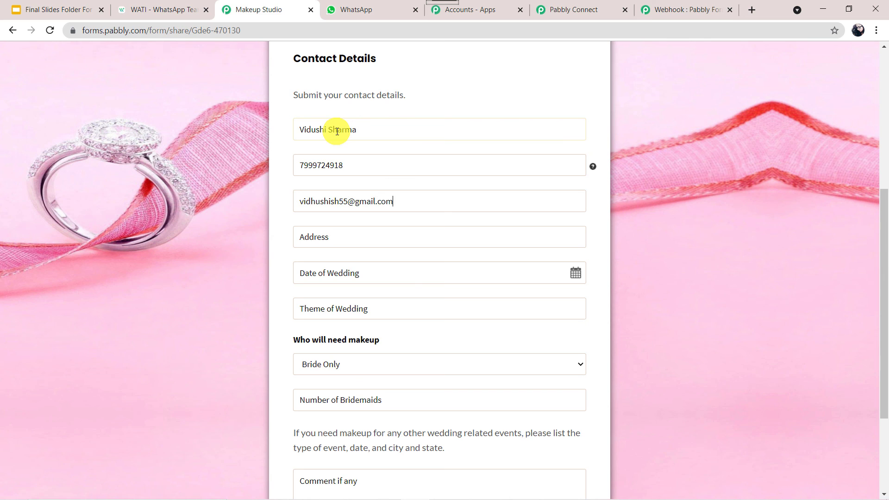
key(Tab)
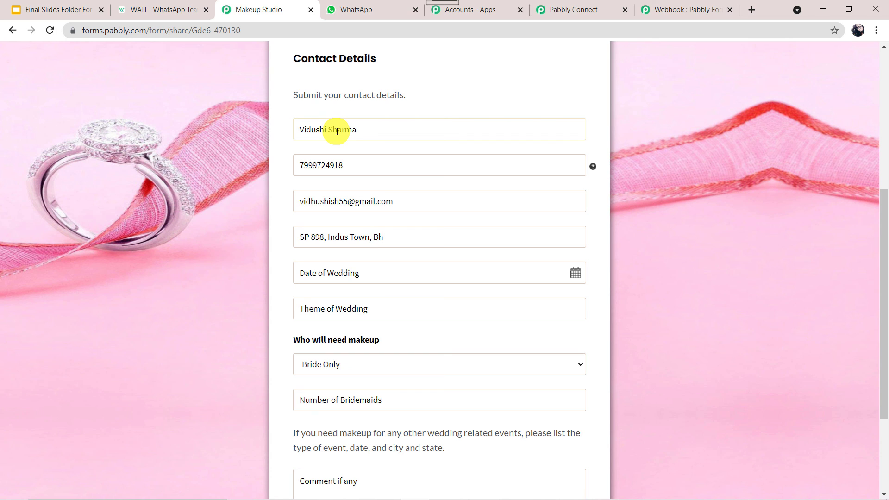
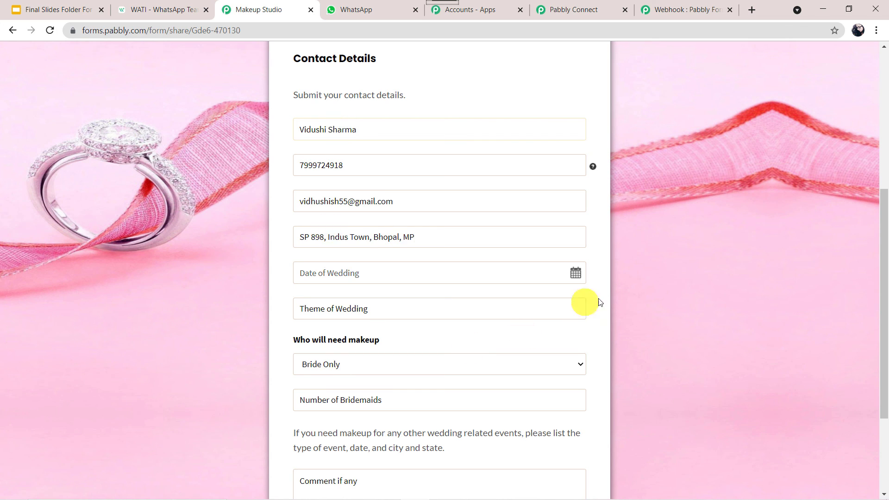
- Set wedding date 08-10-2021, theme Bollywood and 8 bridesmaids, then submit the form
click(576, 272)
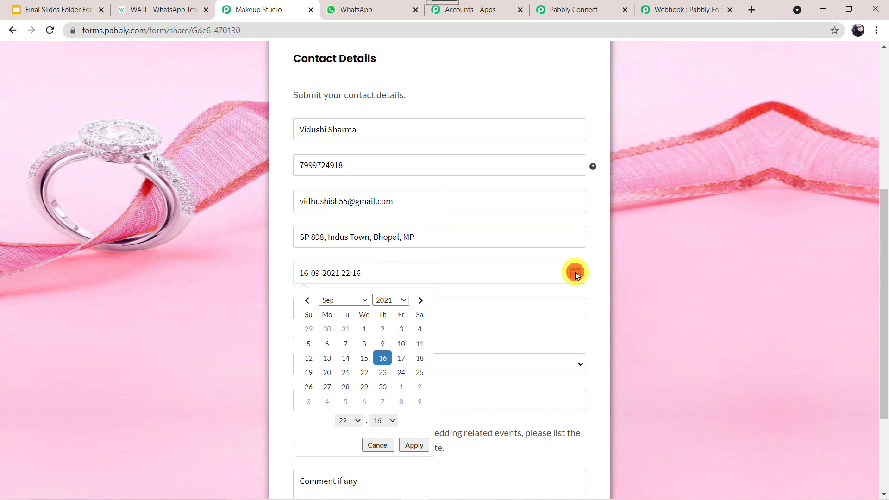
click(402, 402)
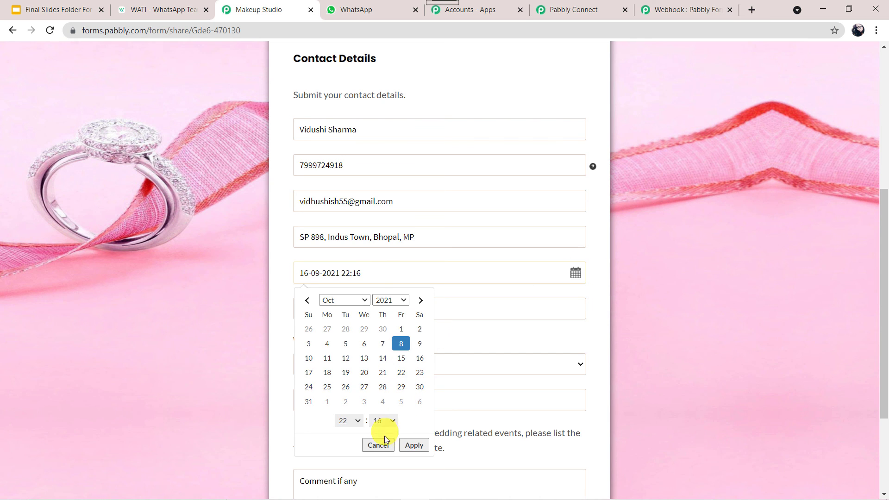
click(407, 445)
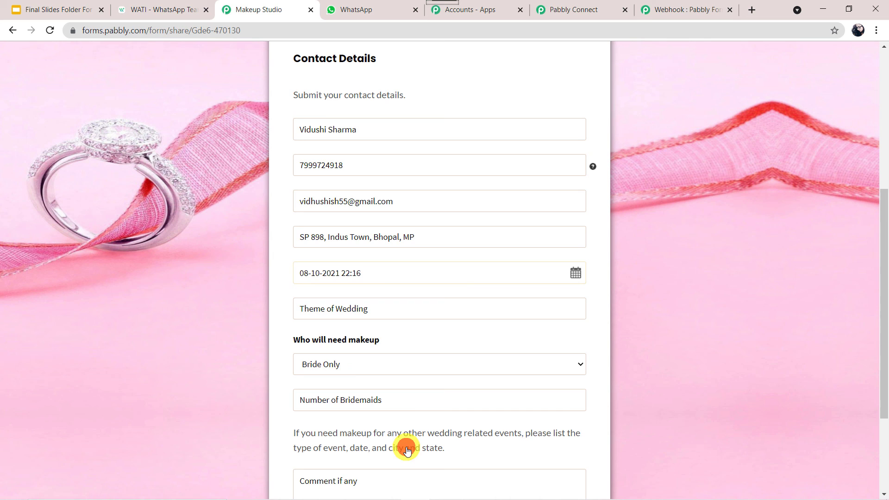
click(373, 310)
text(Boll)
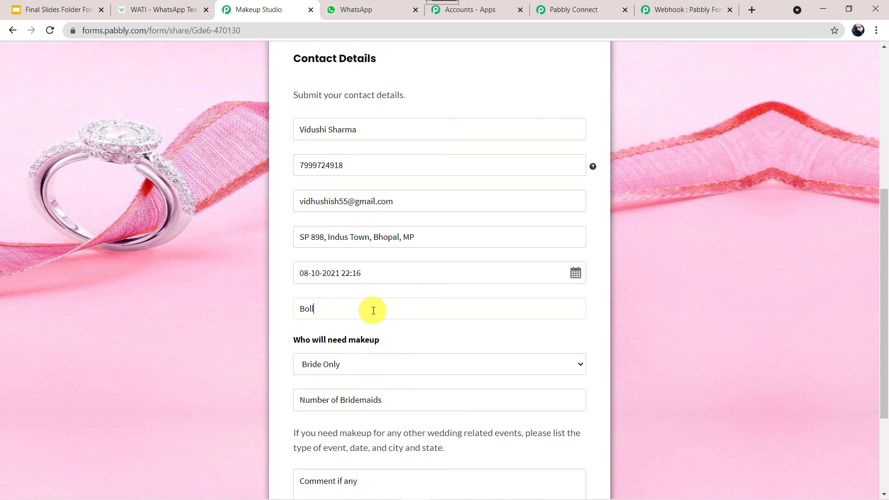
text(ywood)
scroll(257, 351, down, 3)
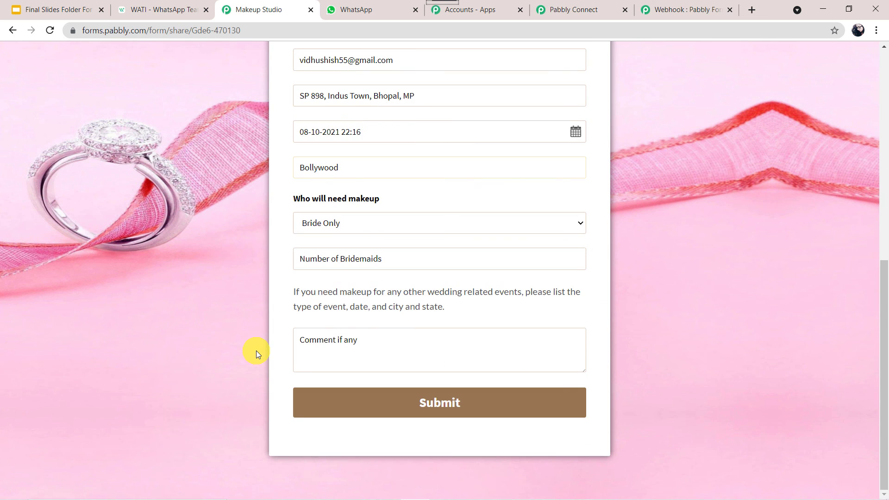
click(377, 260)
text(8)
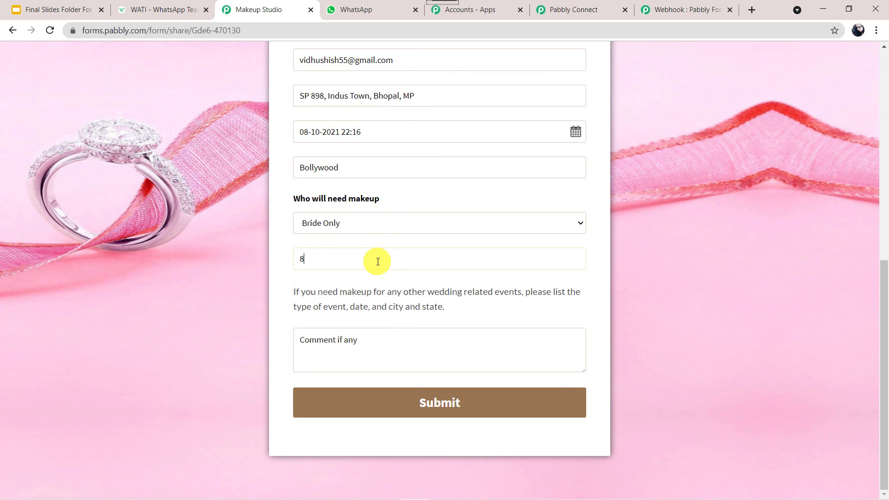
click(410, 405)
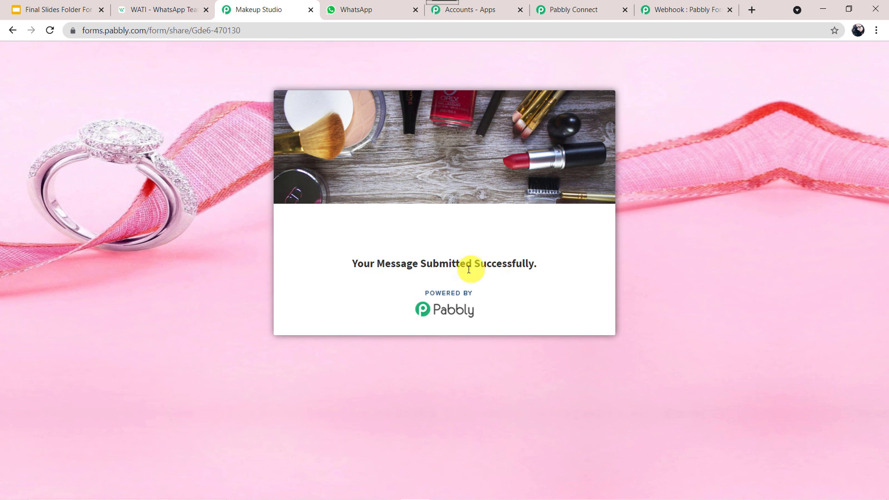
- Confirm the Cassandra Beauty and Spa welcome reached WhatsApp, then return to the Pabbly Connect workflow
click(384, 9)
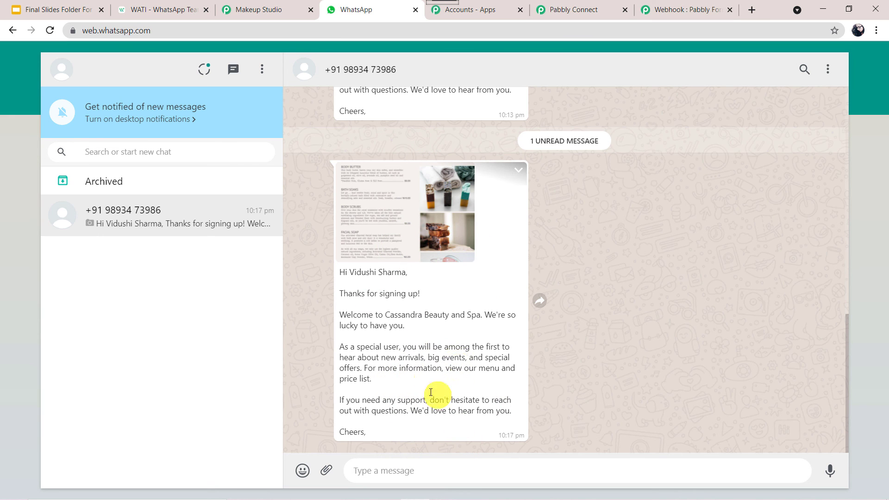
click(581, 8)
scroll(189, 189, up, 10)
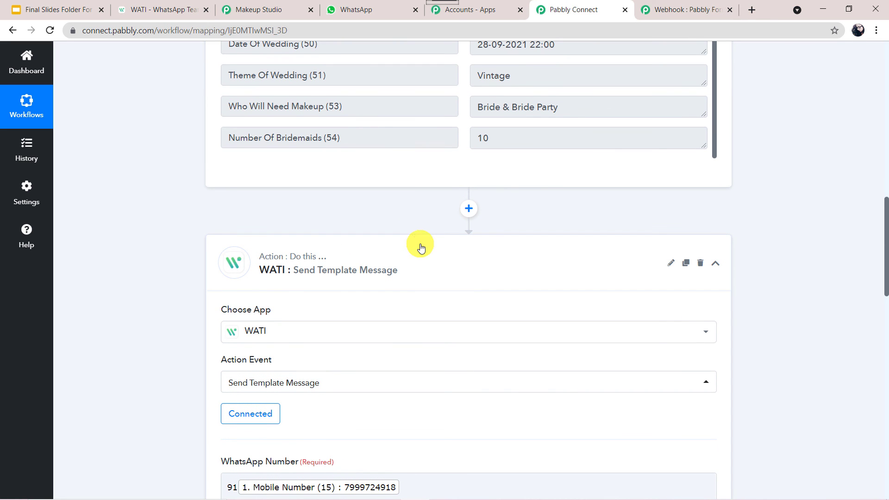
- Collapse the WATI template action and the New Form Submission trigger to show the whole workflow
click(419, 244)
scroll(122, 91, up, 10)
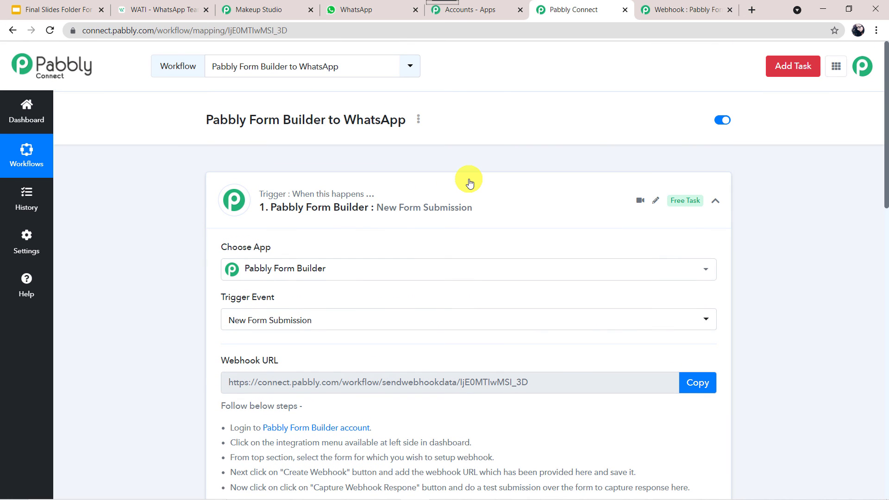
click(468, 182)
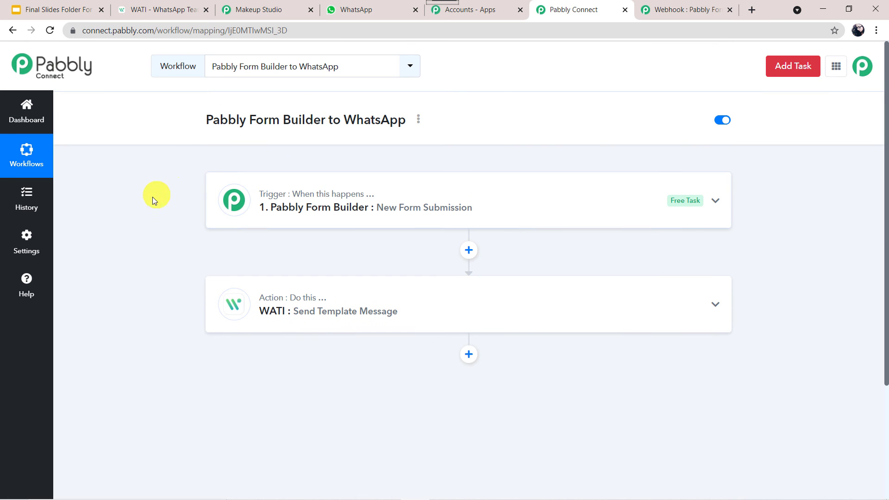